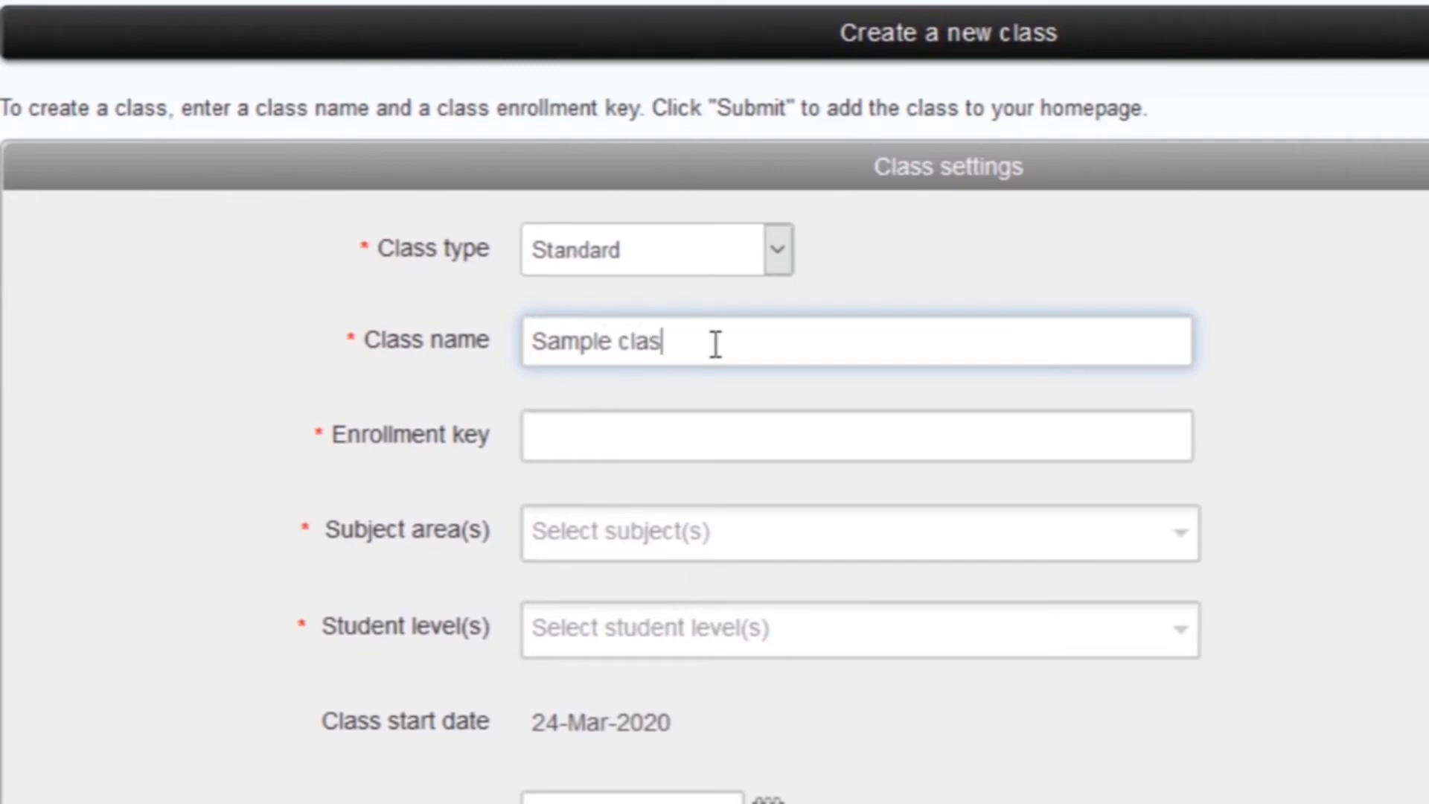
Step: Complete the class name as 'Sample class 2020' and enter an enrollment key
text(2020)
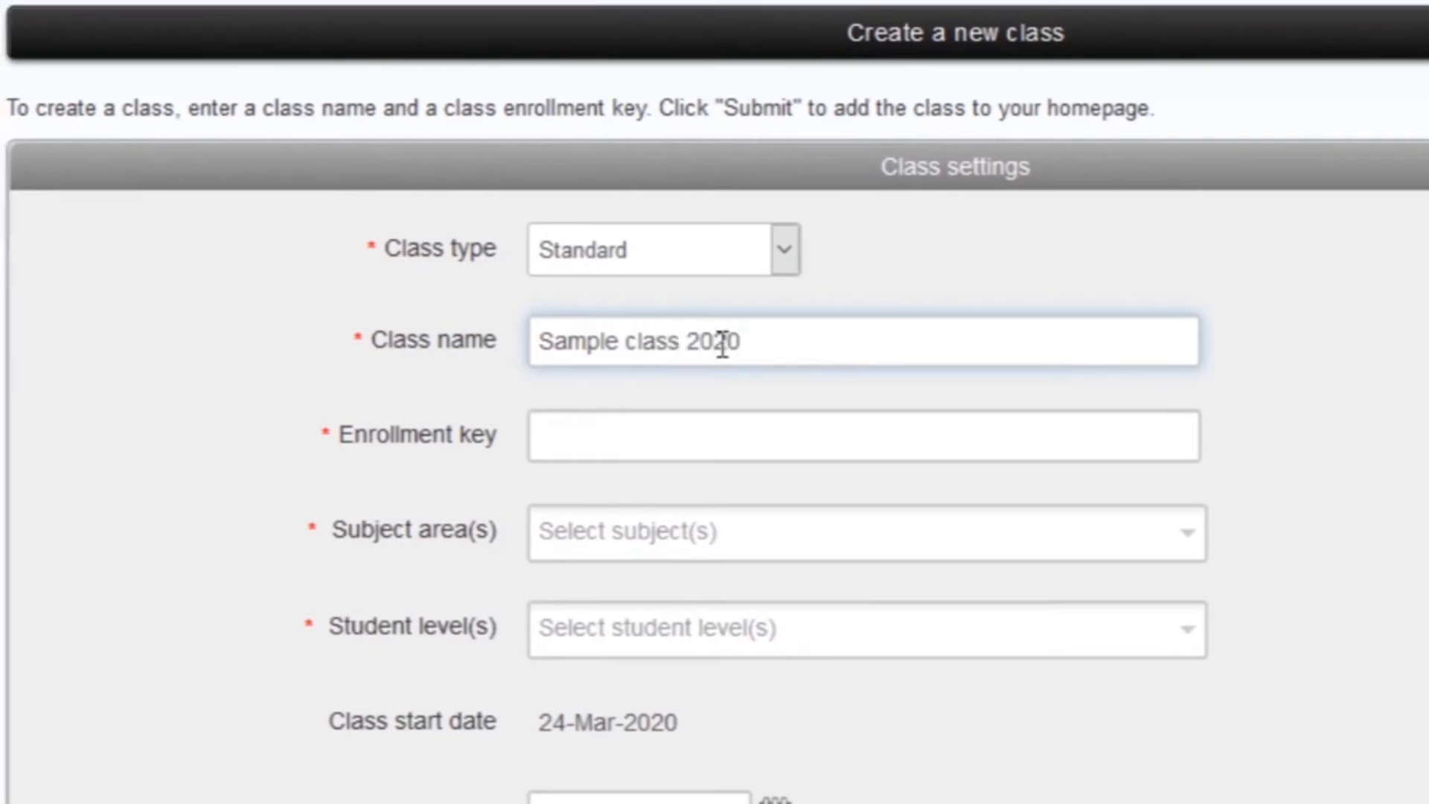
click(657, 437)
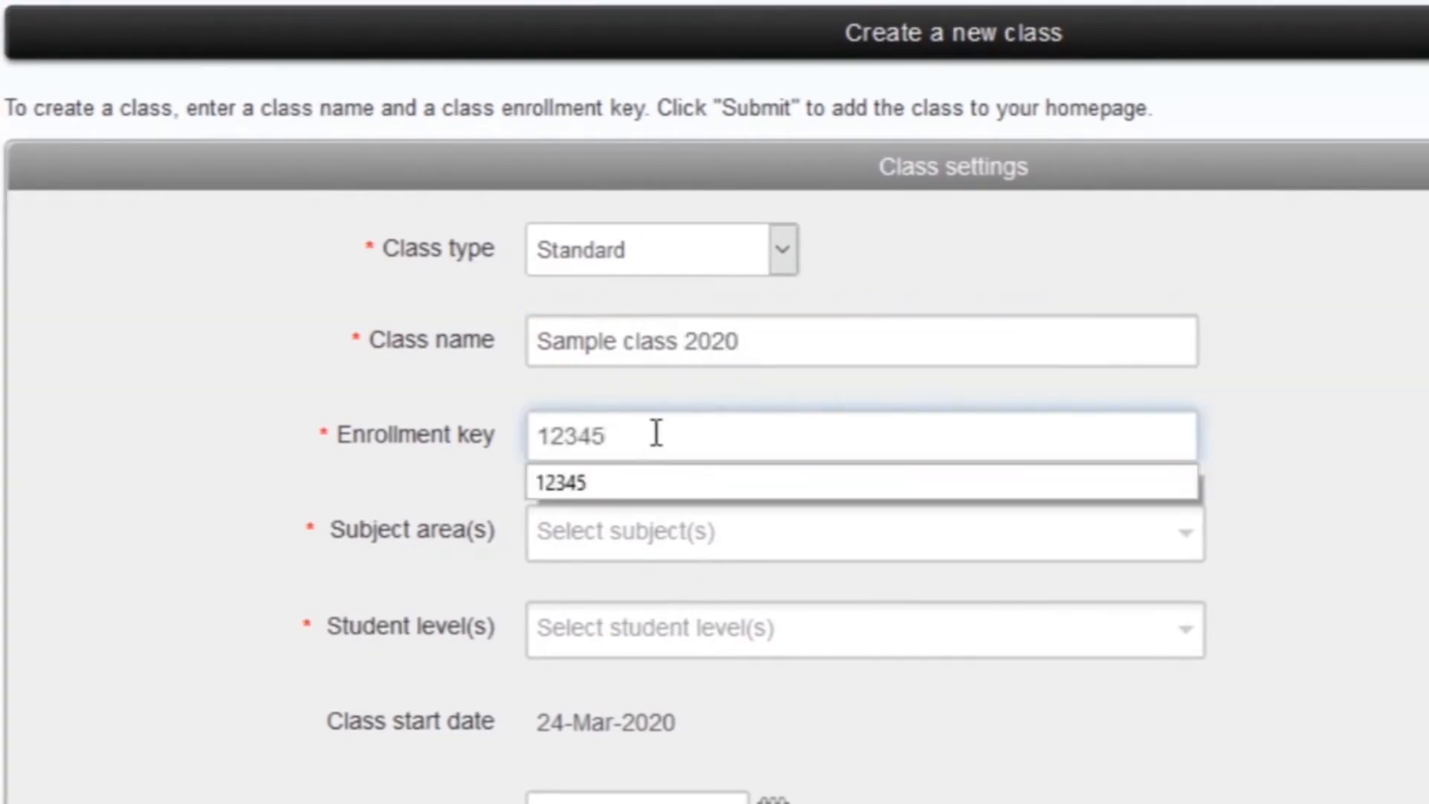
click(1335, 472)
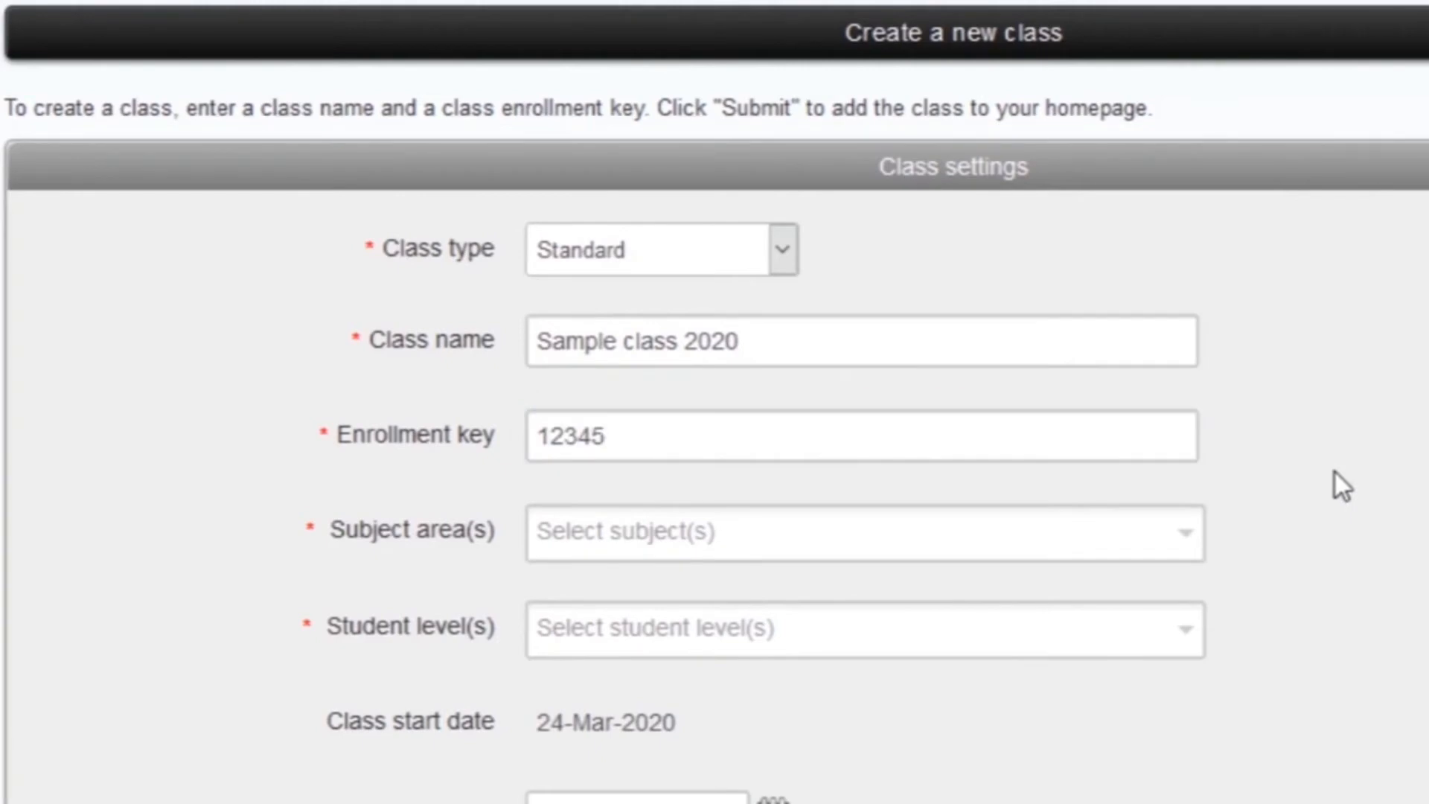
scroll(1336, 472, down, 2)
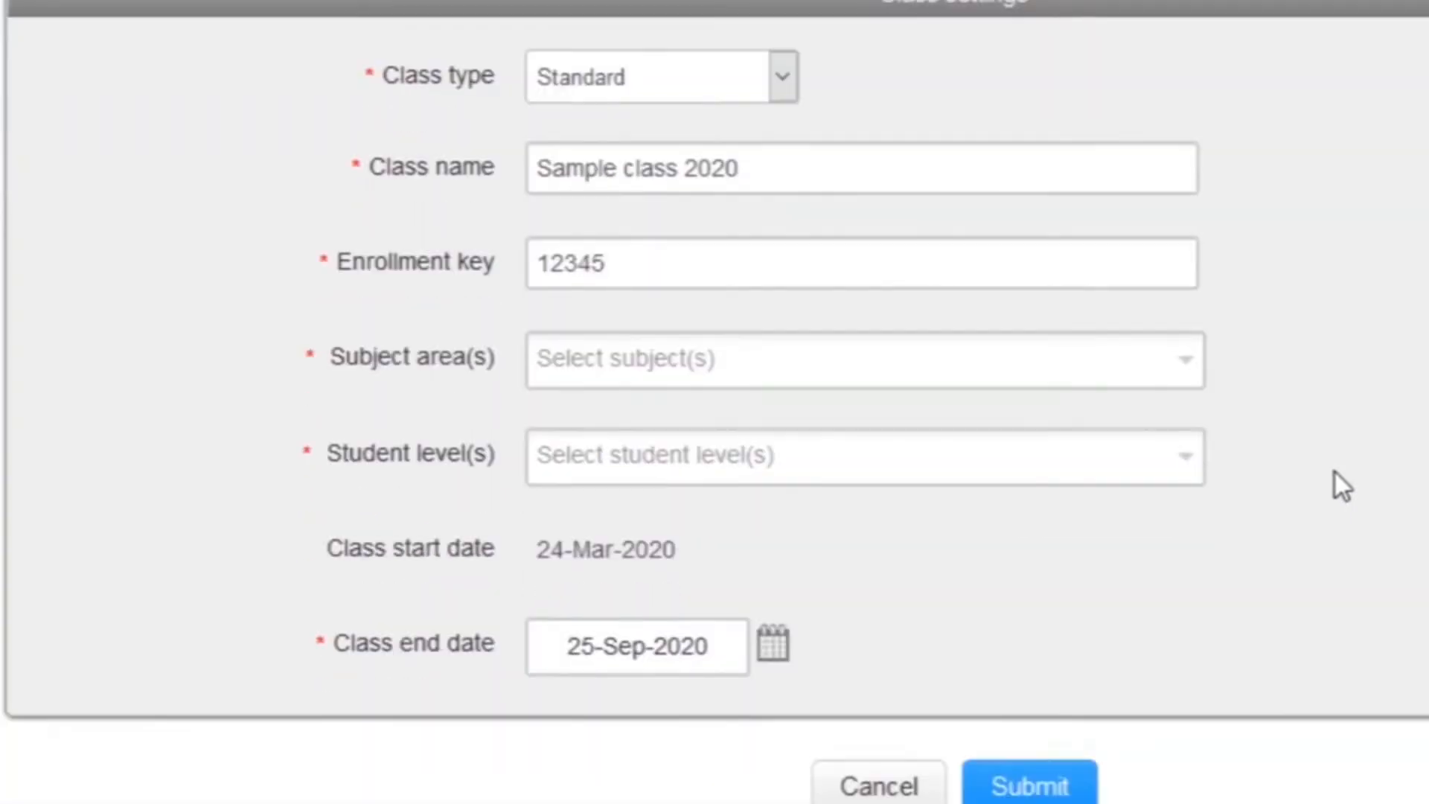
Step: Set the subject area to Science - General and the student level to Undergraduate
click(1183, 360)
drag(1176, 438, 1191, 634)
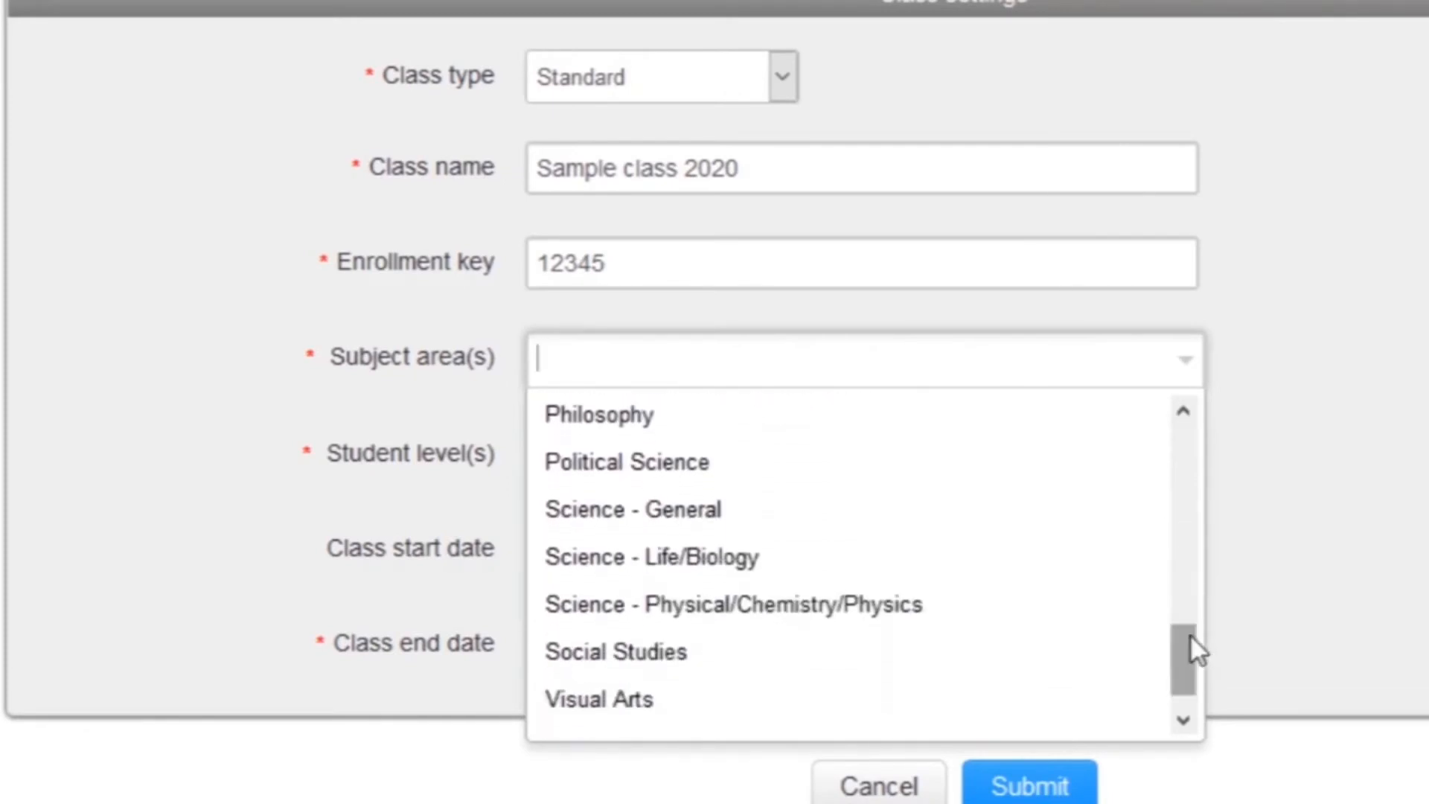
click(740, 510)
click(1186, 460)
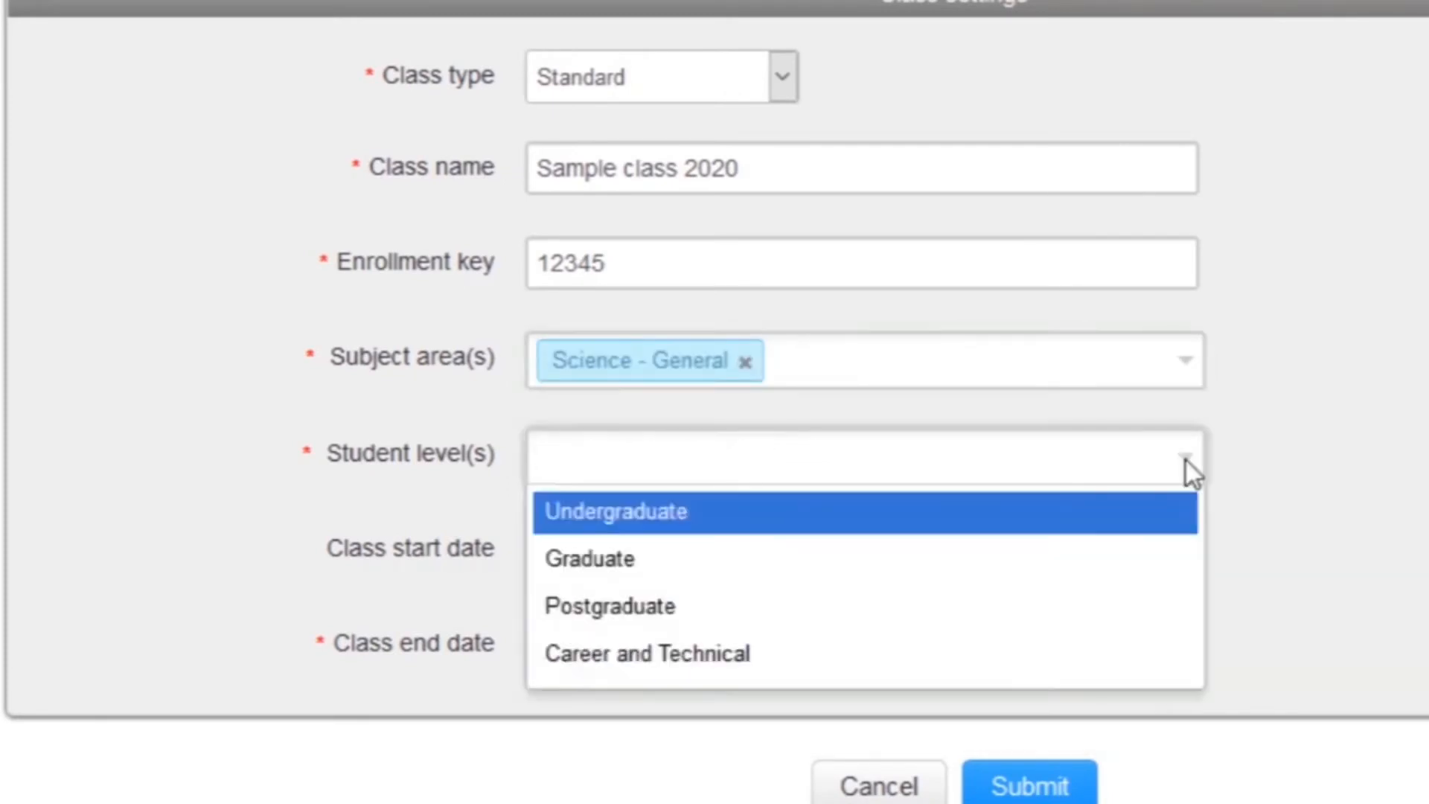
click(679, 512)
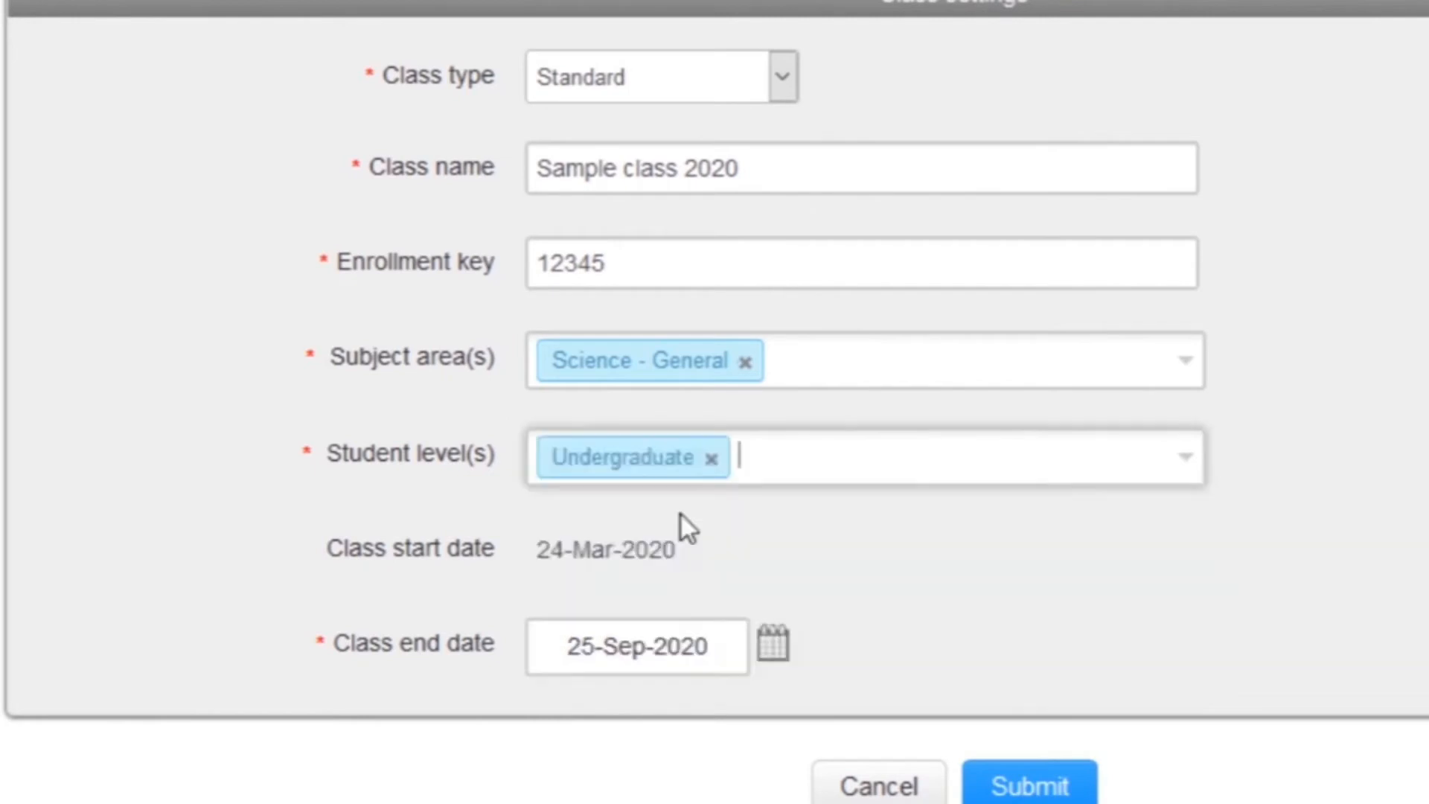
scroll(1316, 384, down, 2)
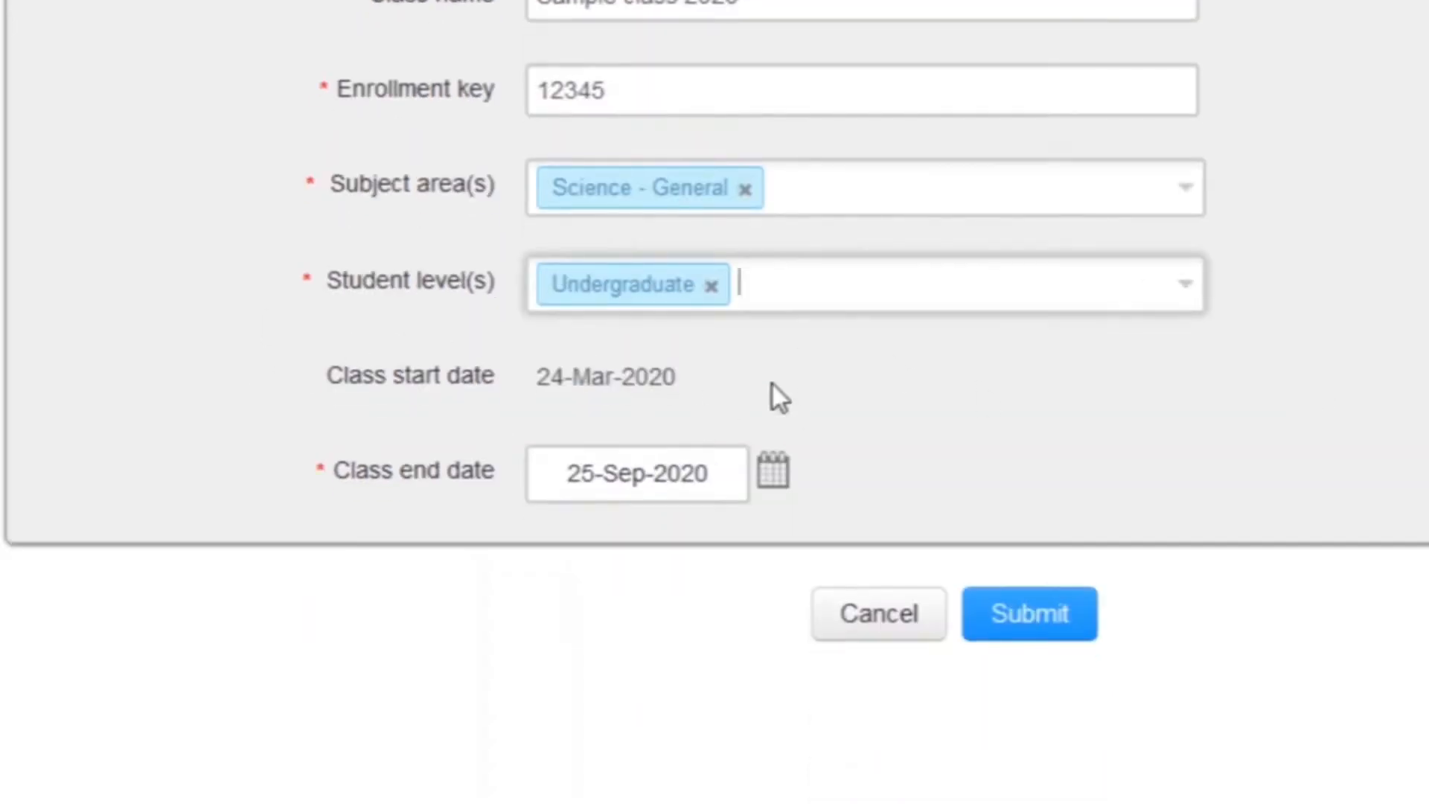
Step: Keep the class end date in Sep 2020 and submit the new class
click(780, 470)
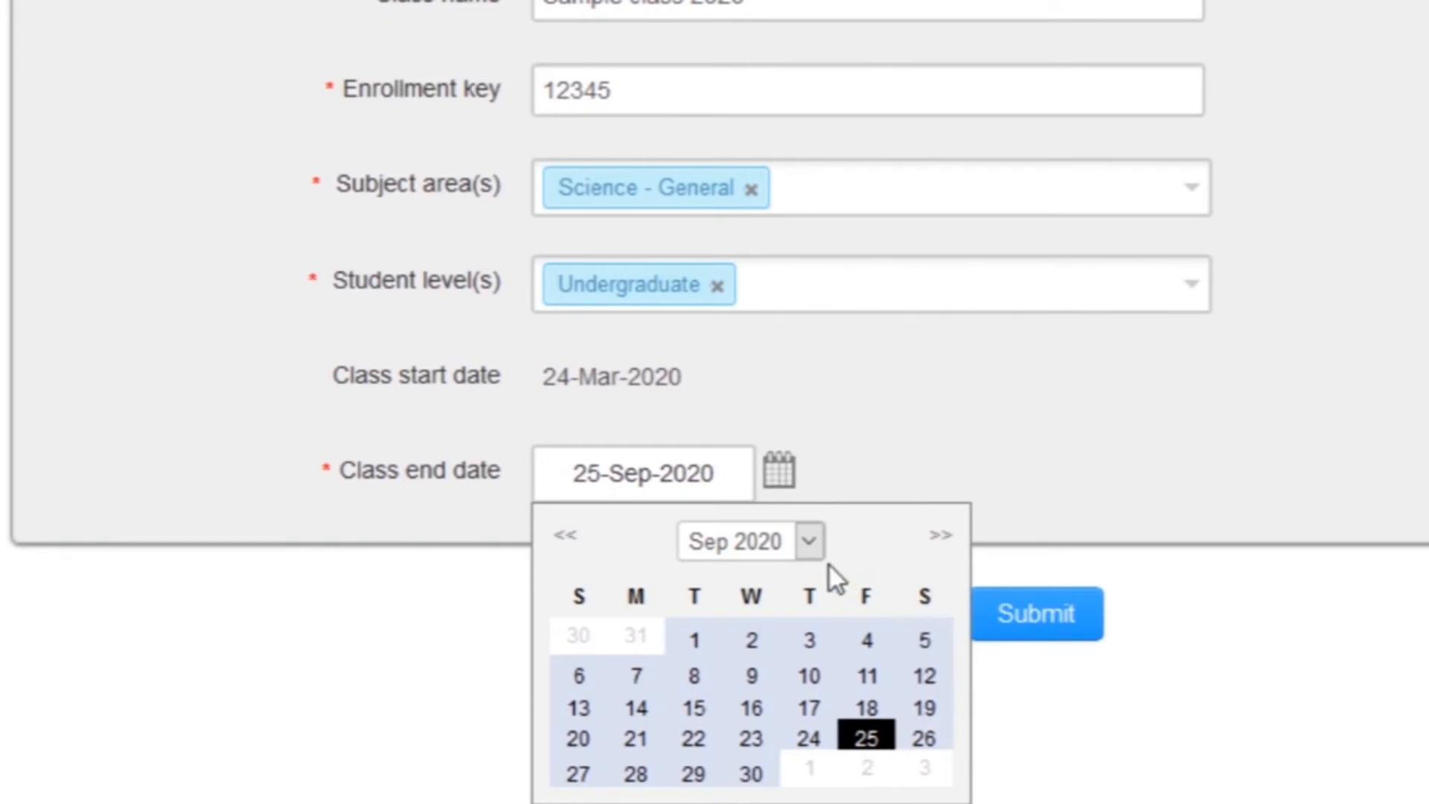
click(810, 542)
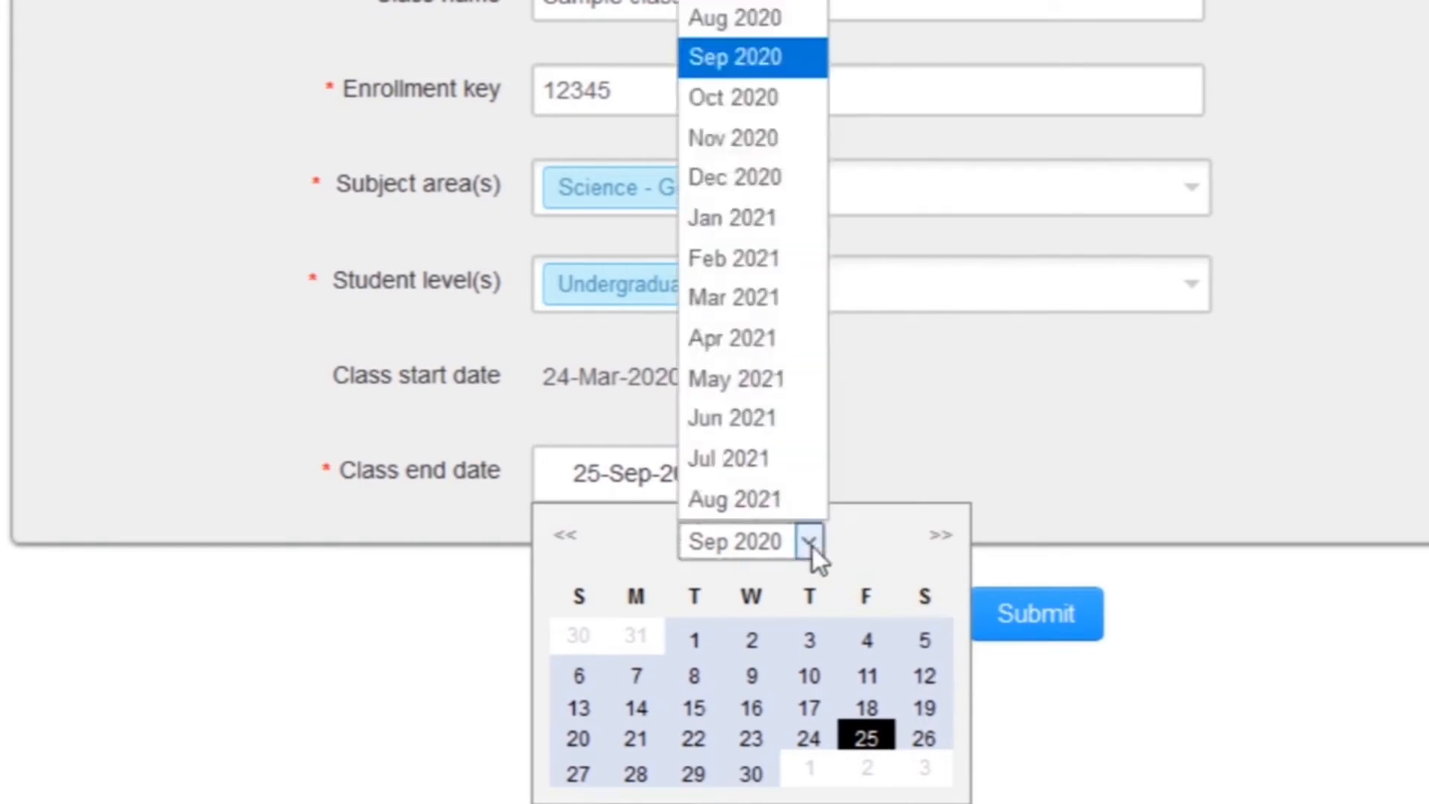
click(812, 547)
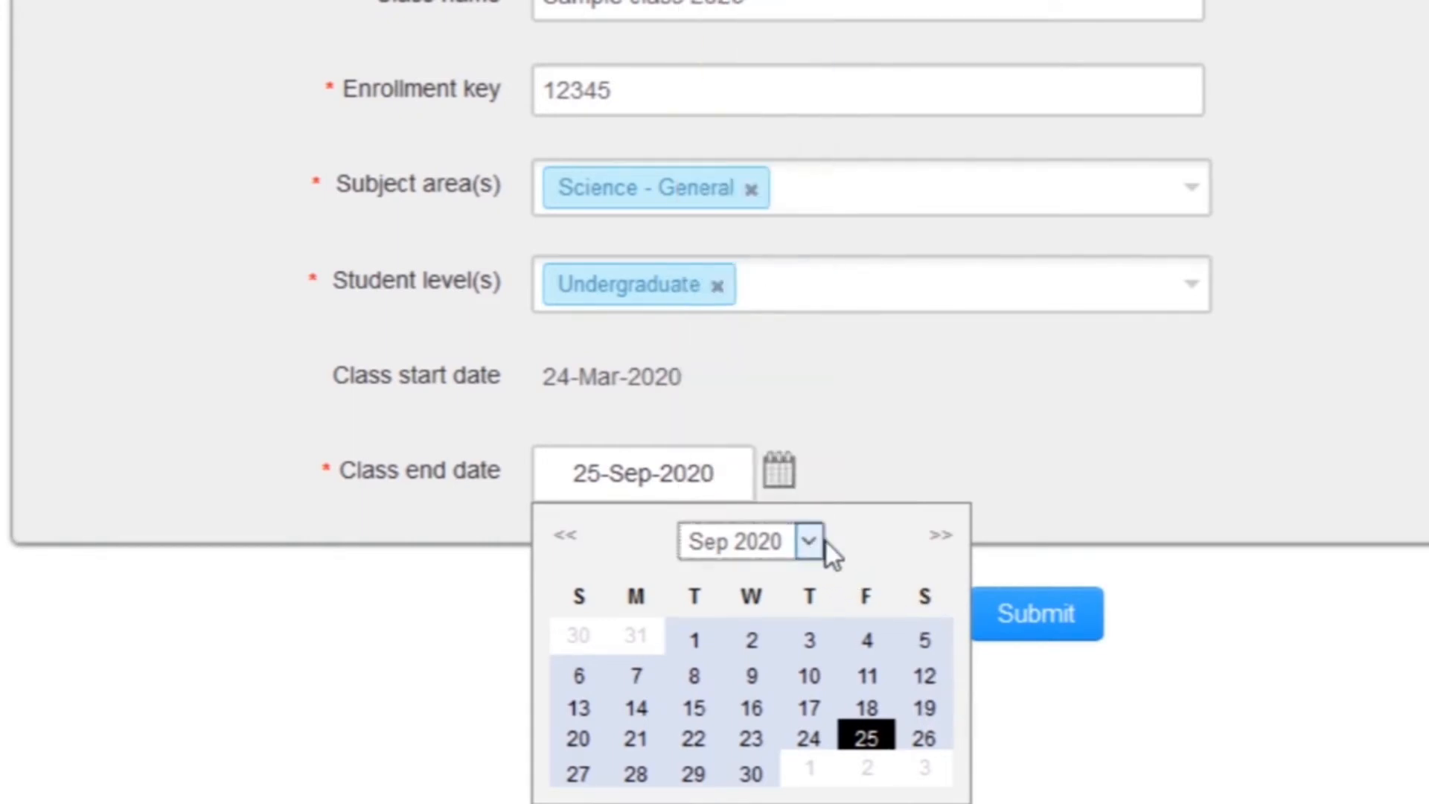
click(1004, 440)
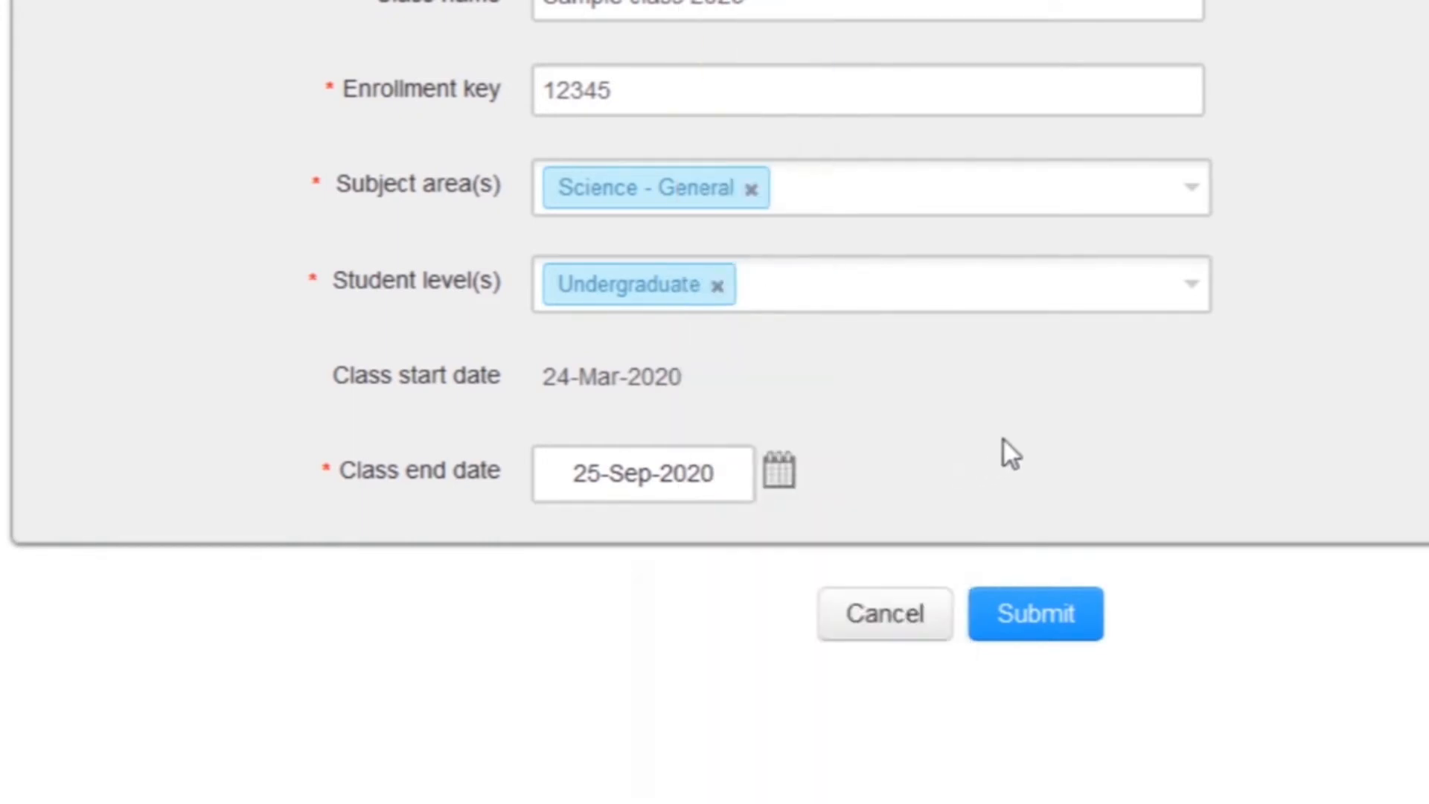
click(1029, 629)
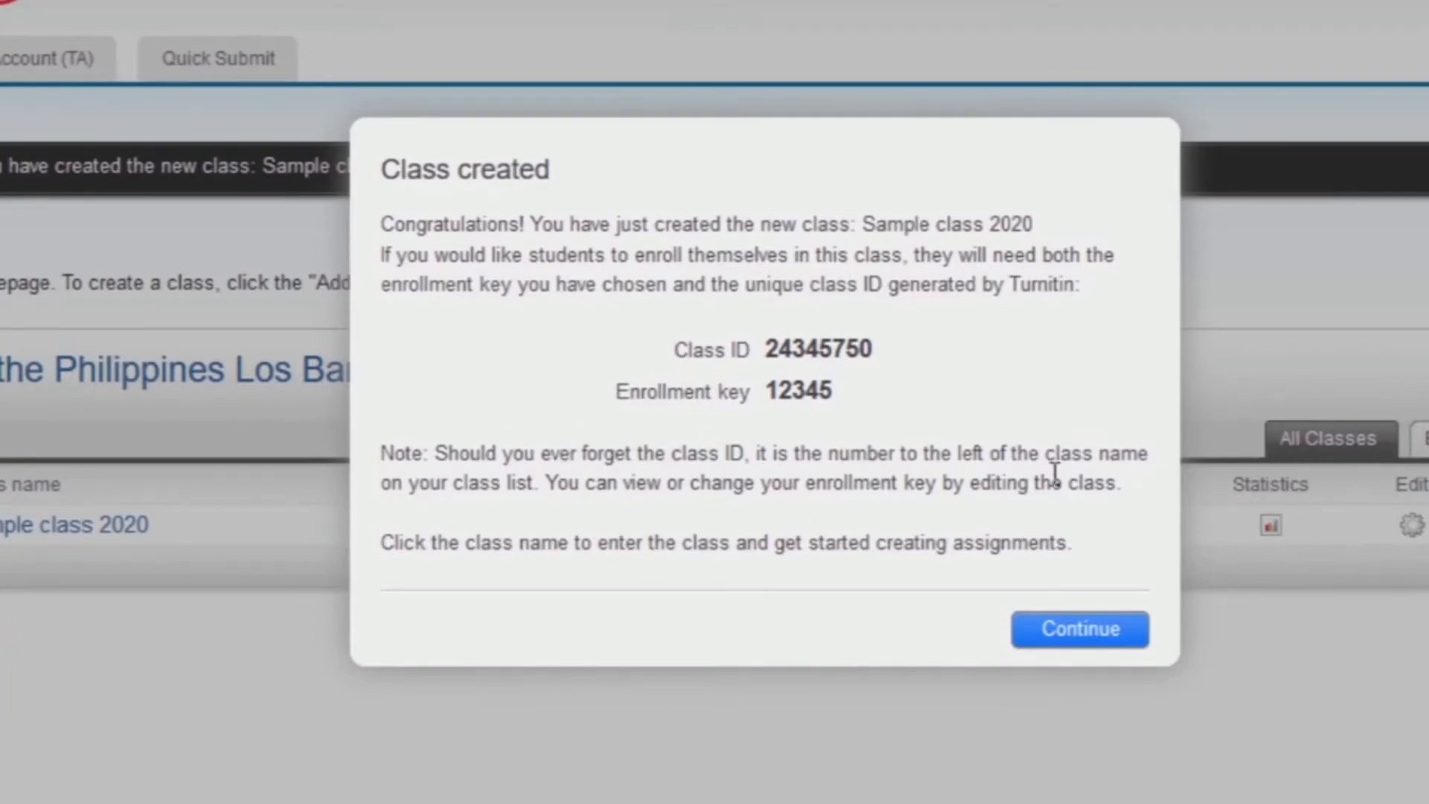
Step: Continue past the class-created confirmation and open the Sample class 2020 homepage
click(1069, 632)
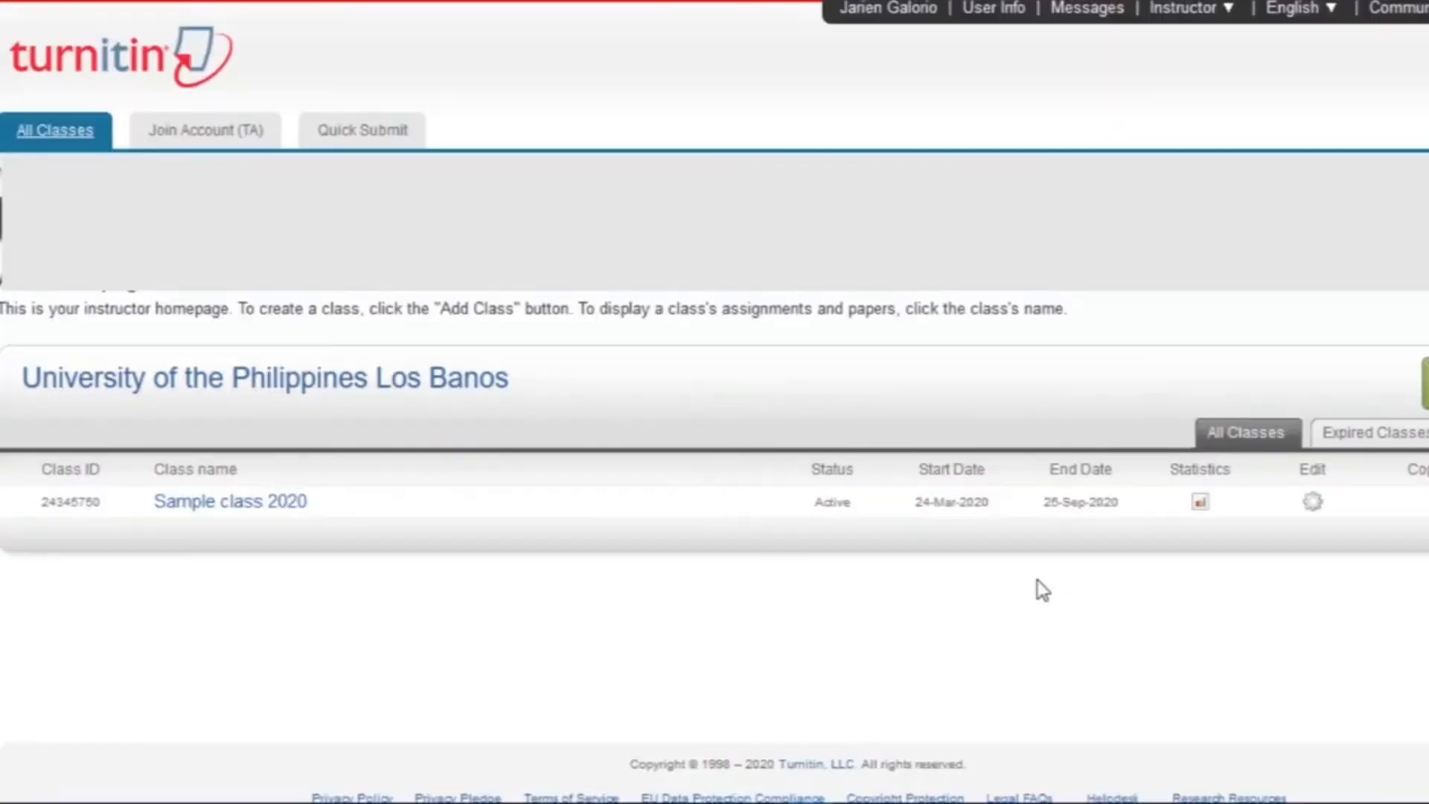
click(213, 515)
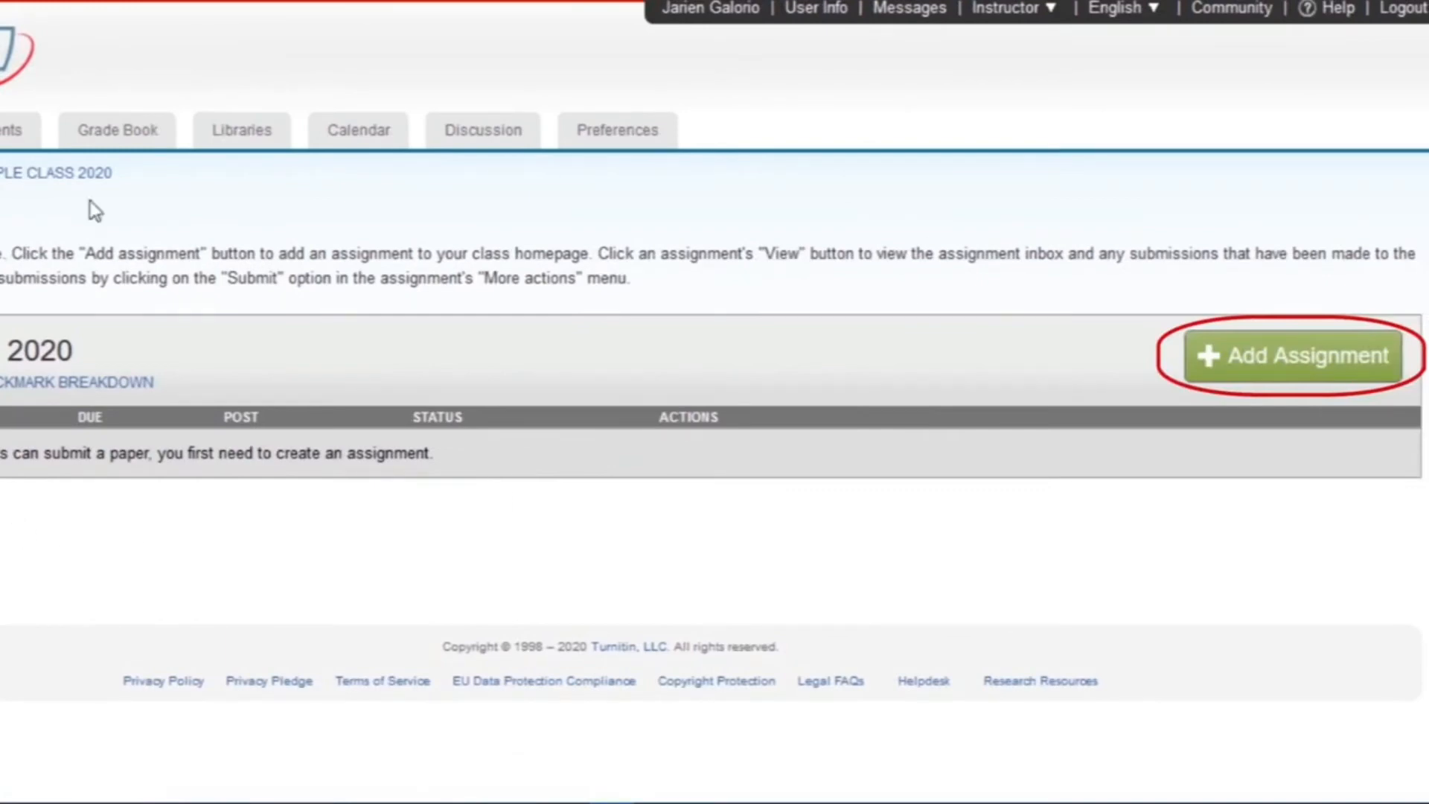
Step: Add a new assignment titled 'sample assignment', keeping due 31-Mar-2020 and post 01-Apr-2020 dates
click(1293, 356)
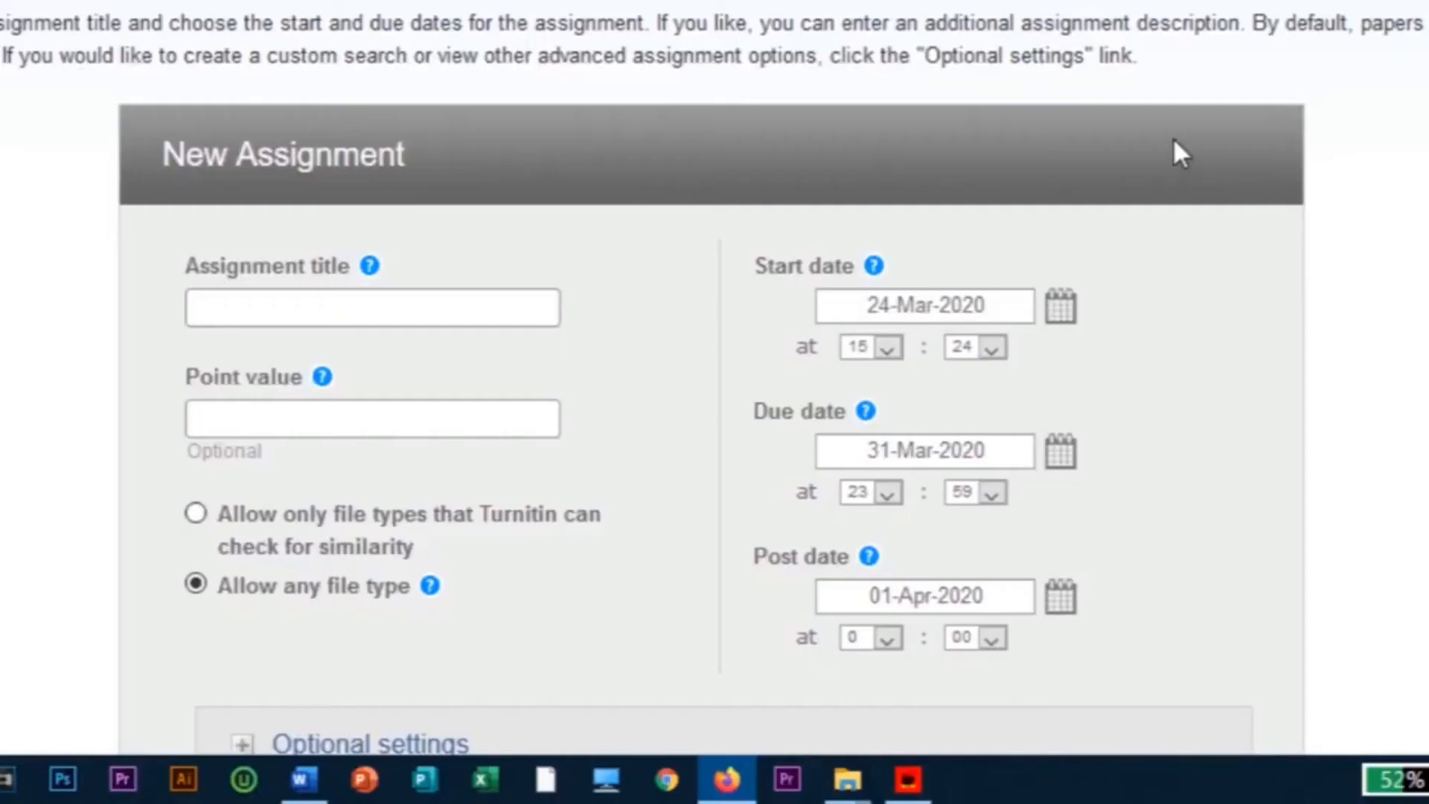
scroll(1174, 140, down, 3)
click(297, 138)
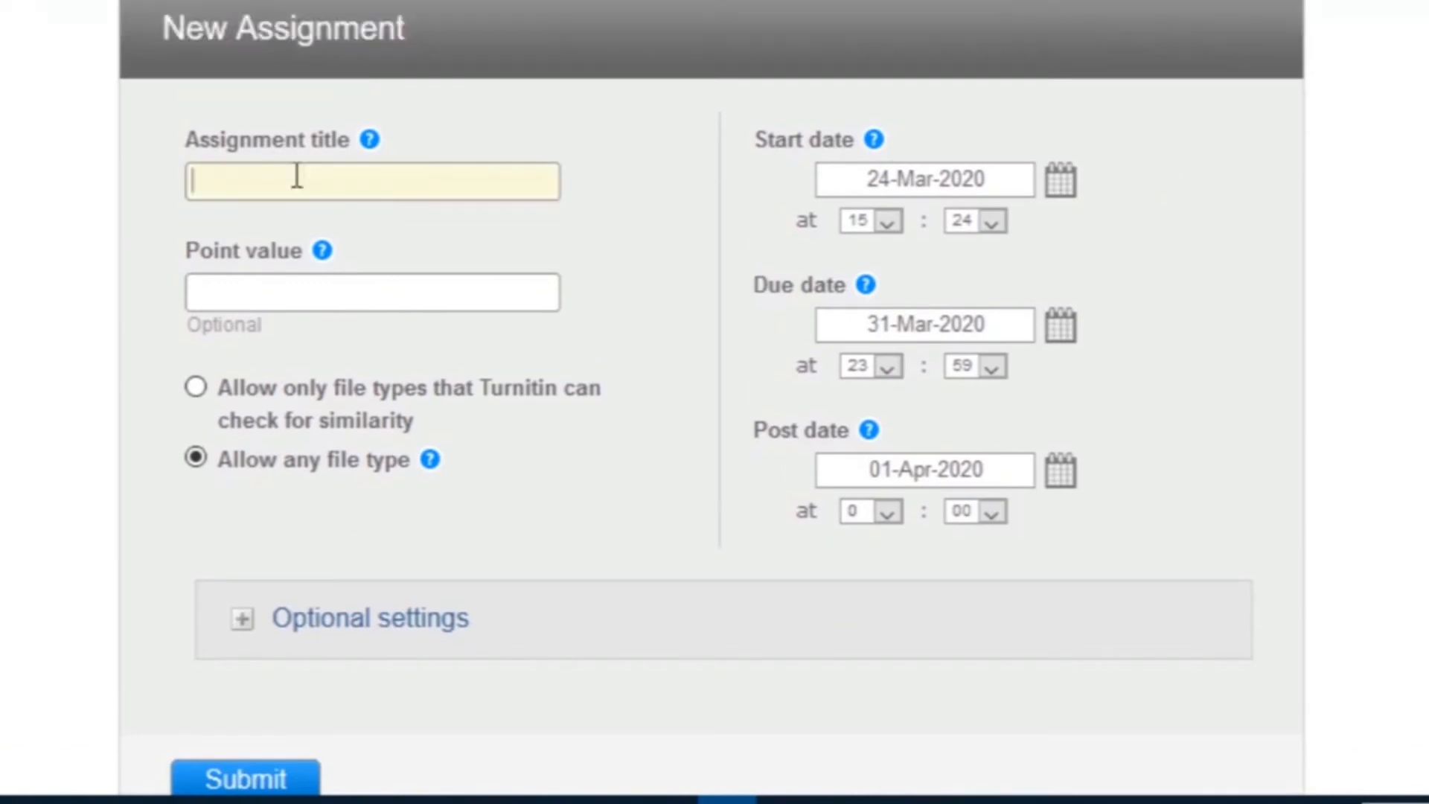
text(sample)
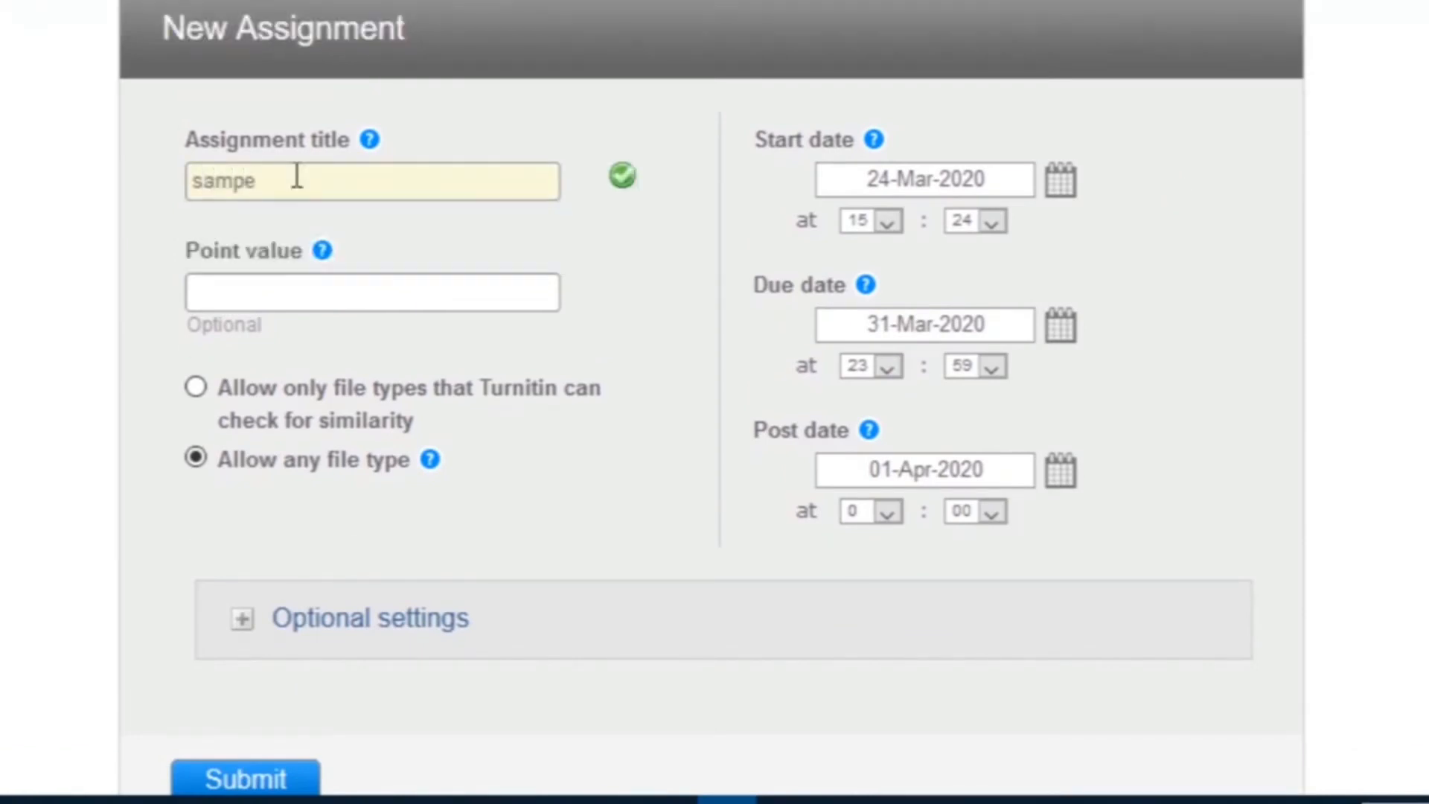
key(BackSpace)
text(le assignment)
click(345, 293)
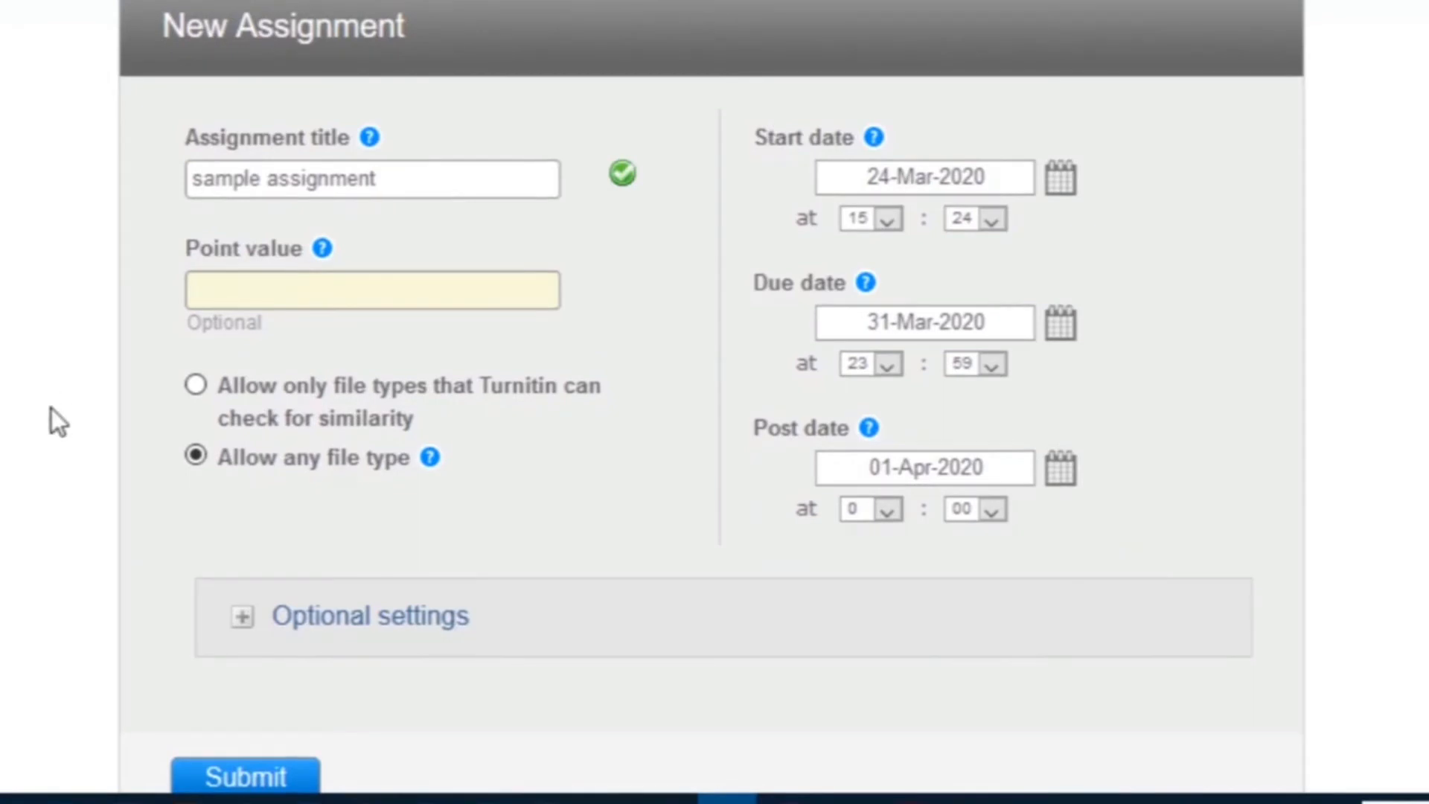
scroll(53, 414, down, 1)
scroll(52, 414, down, 2)
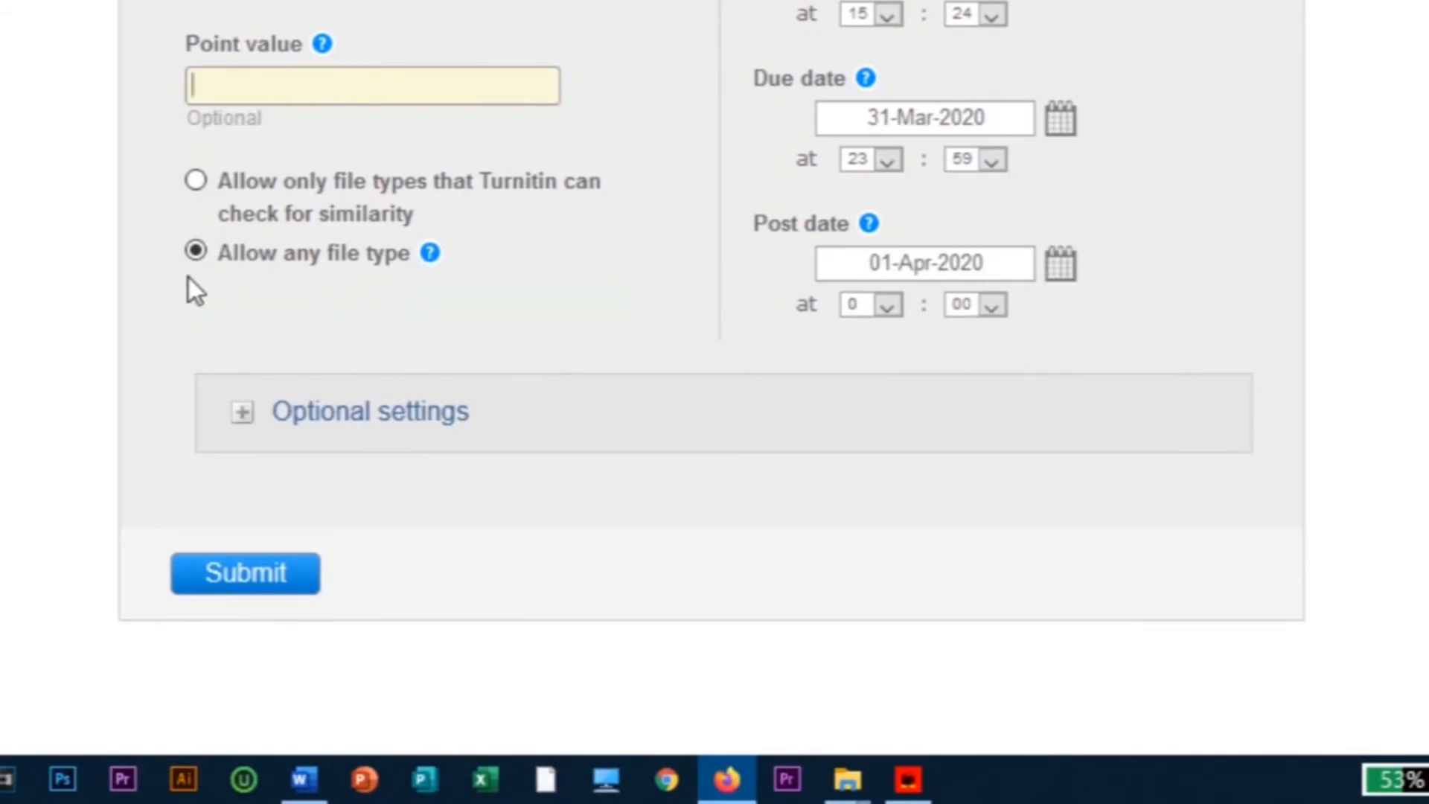
scroll(172, 283, down, 2)
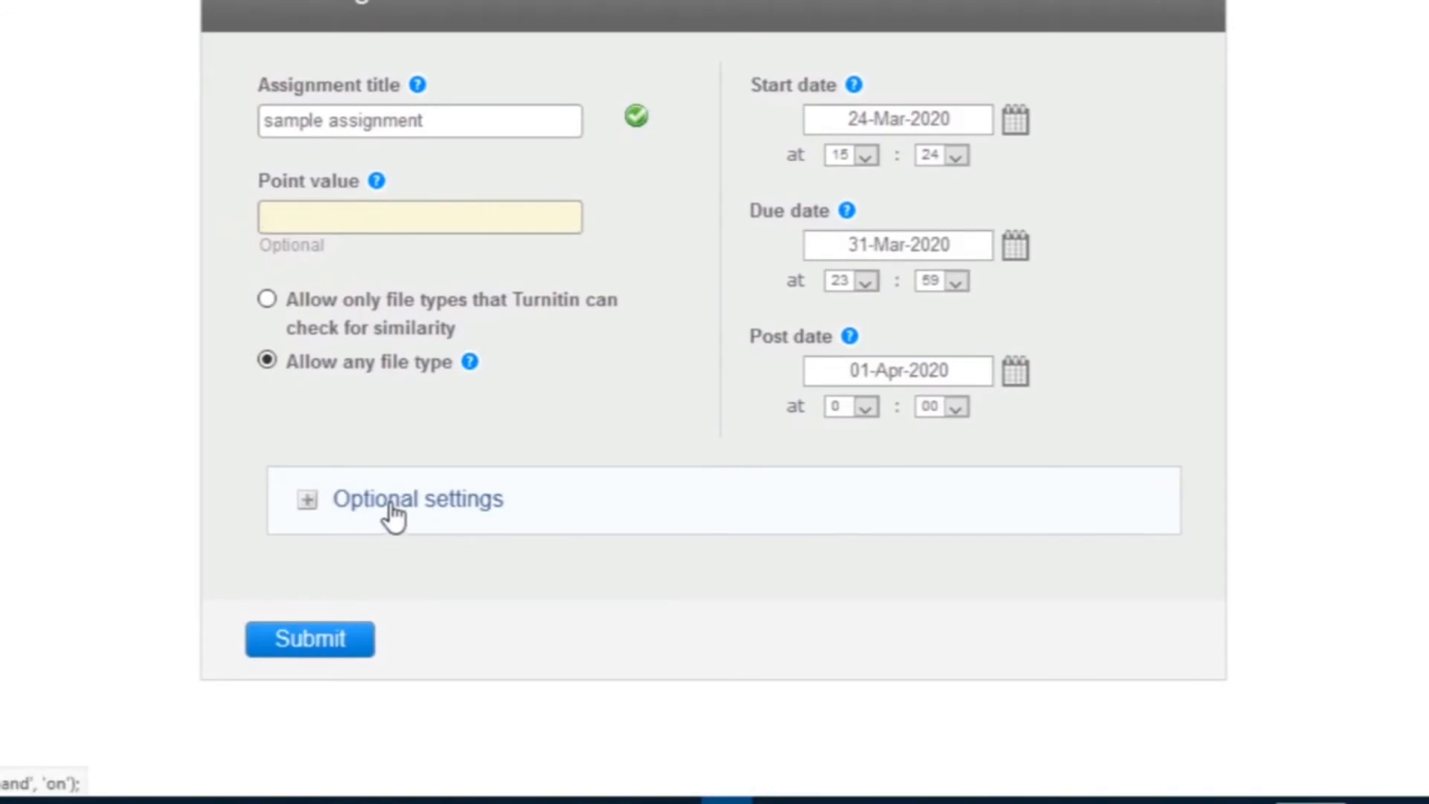
Step: Expand Optional settings and review the late-submission and Similarity Report options
click(392, 515)
scroll(1414, 469, down, 3)
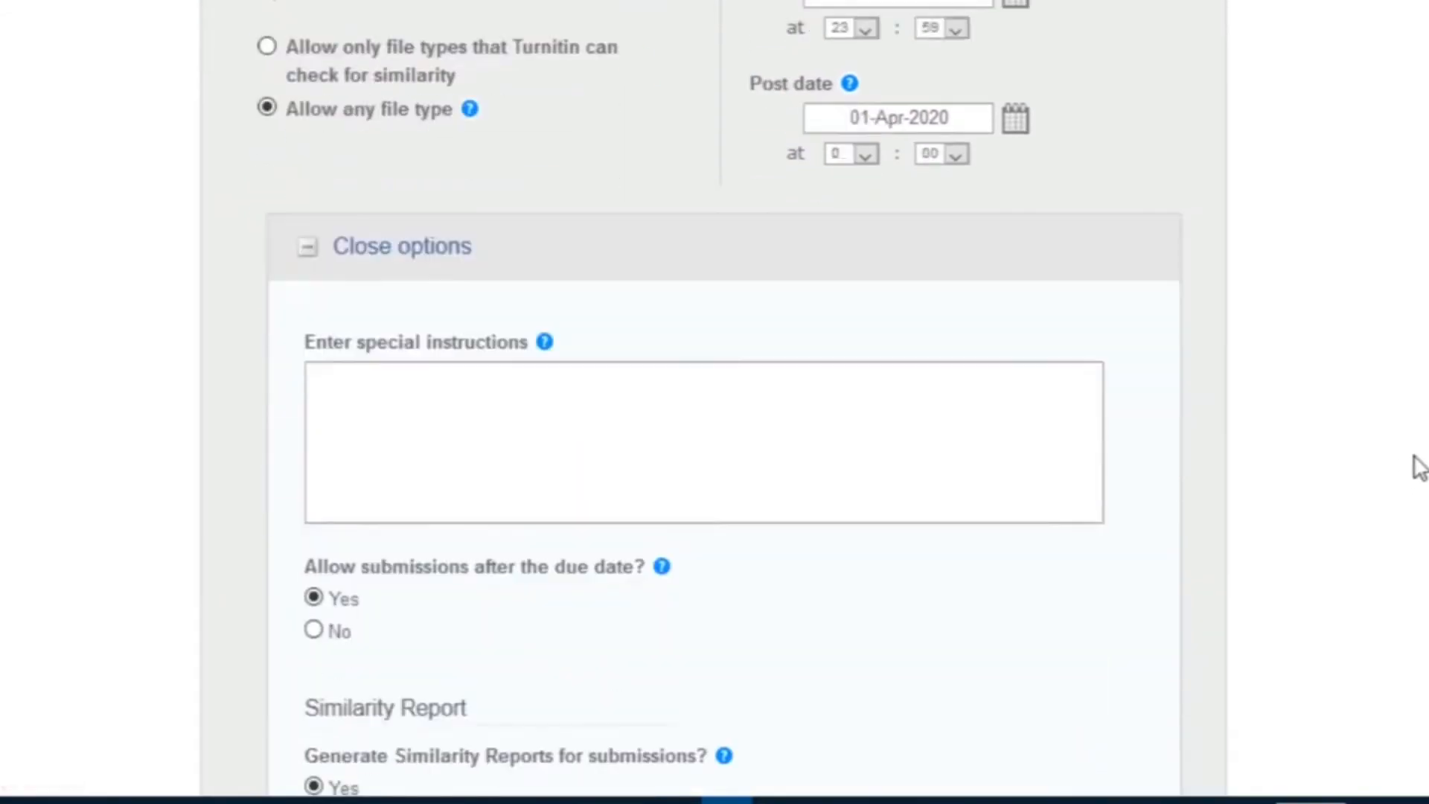
scroll(1417, 469, down, 2)
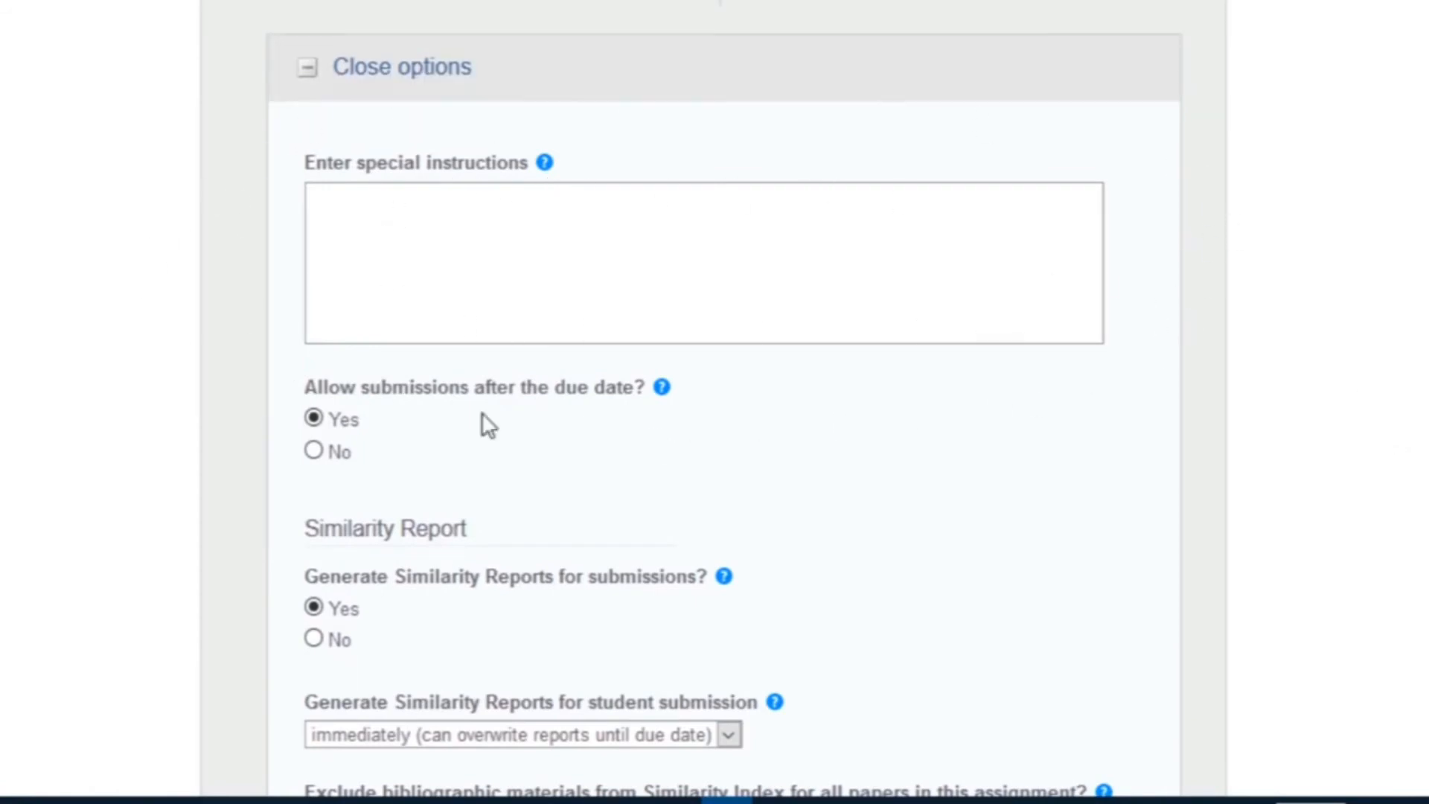
scroll(1034, 408, down, 2)
scroll(1033, 402, down, 2)
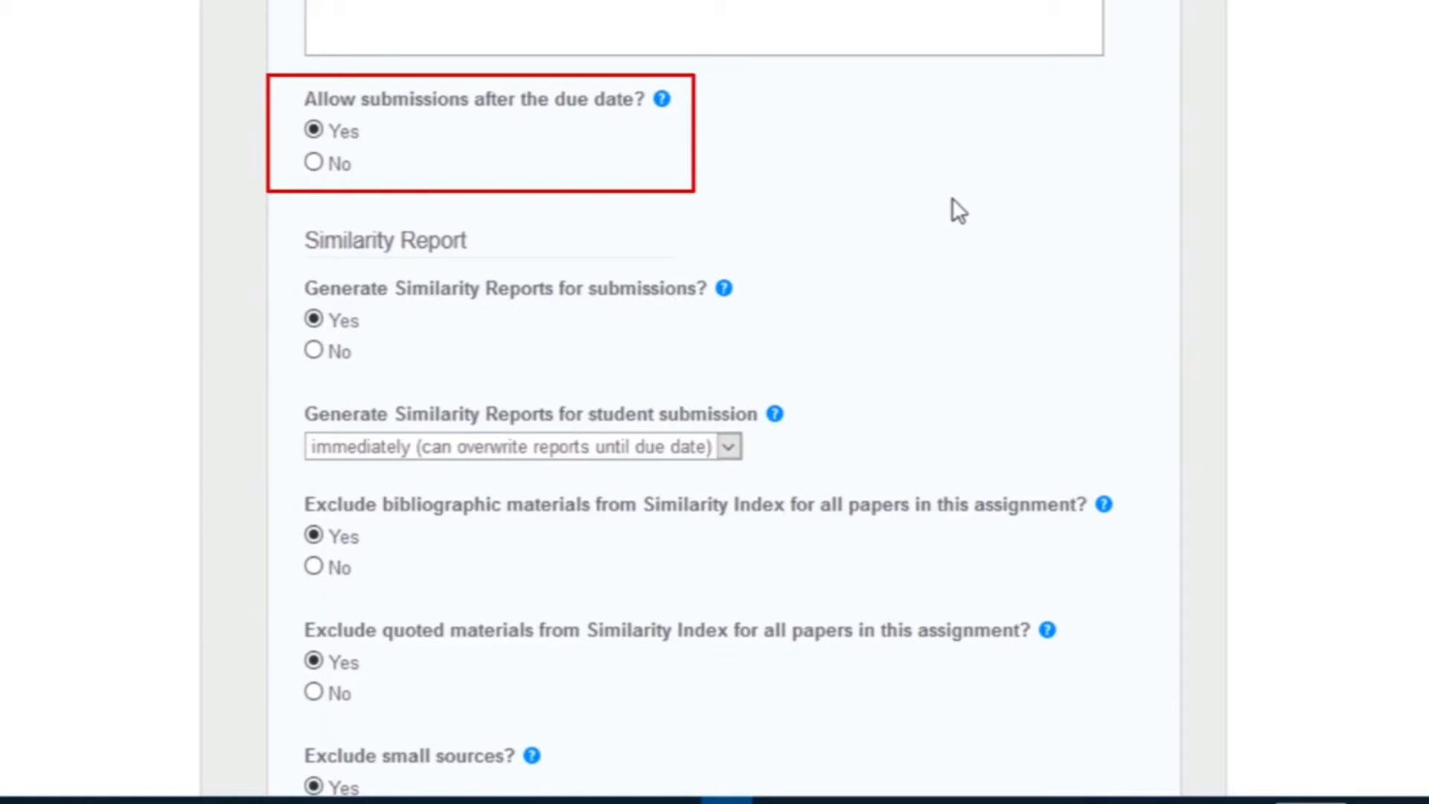
scroll(951, 199, down, 4)
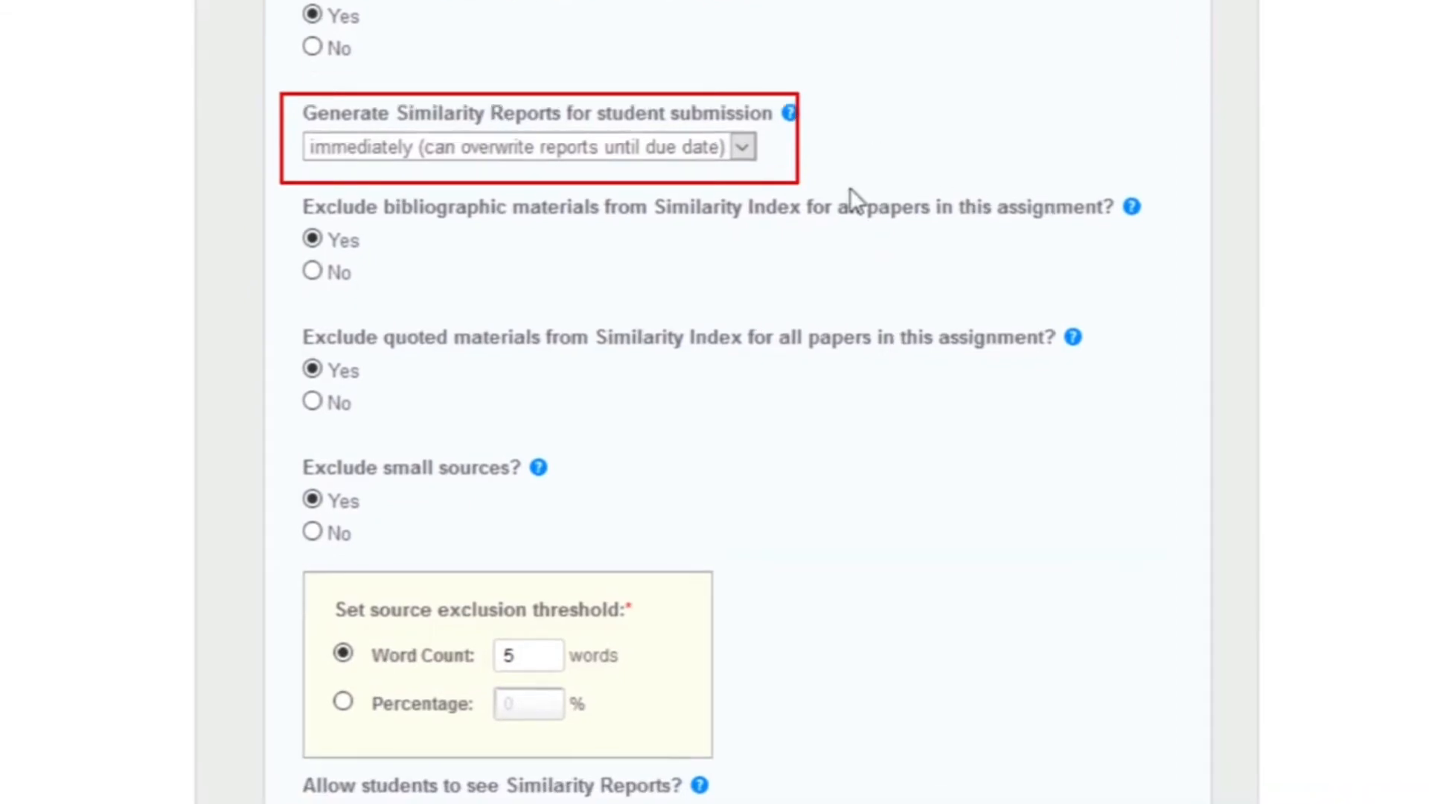
Step: Generate Similarity Reports immediately, overwritable until the due date
click(742, 148)
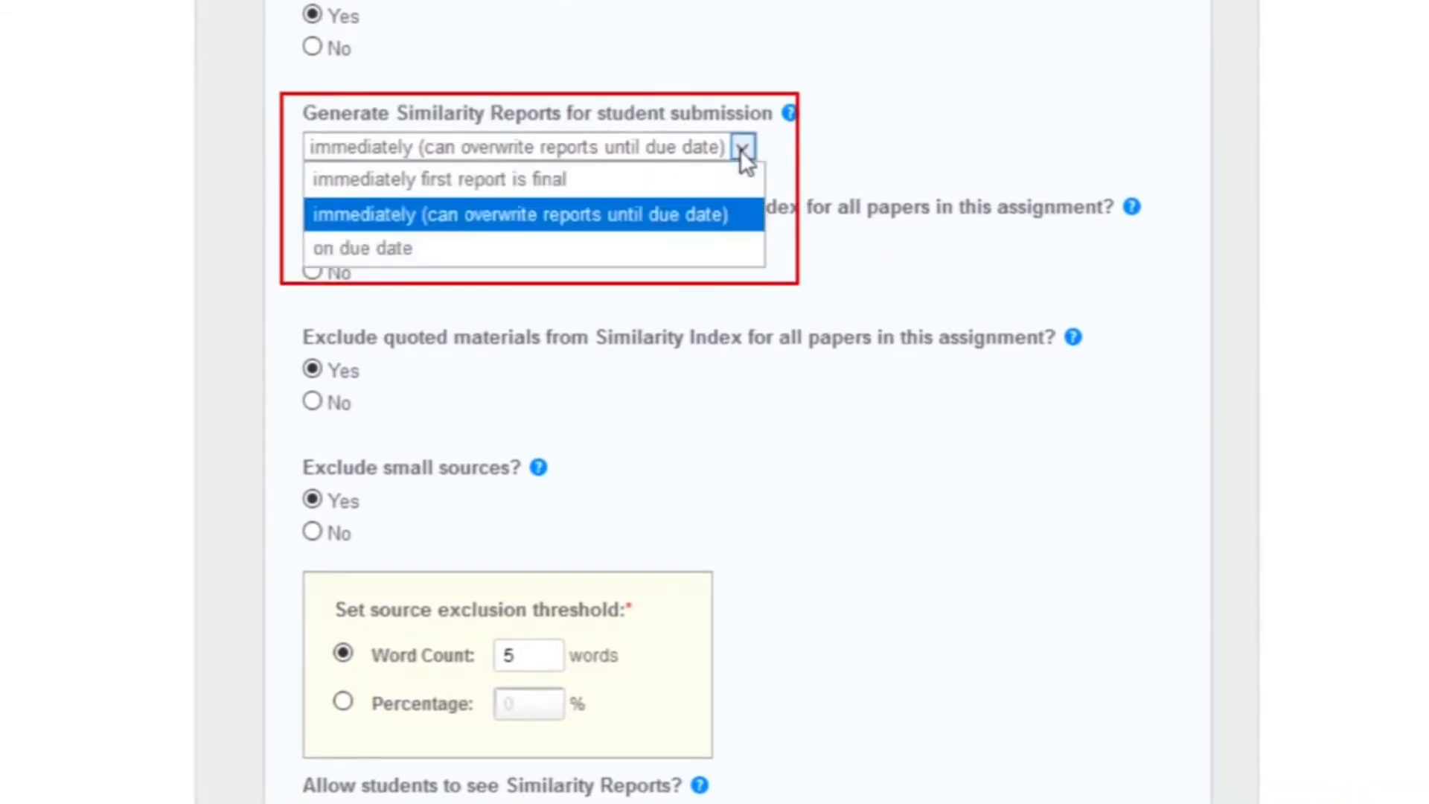
click(462, 223)
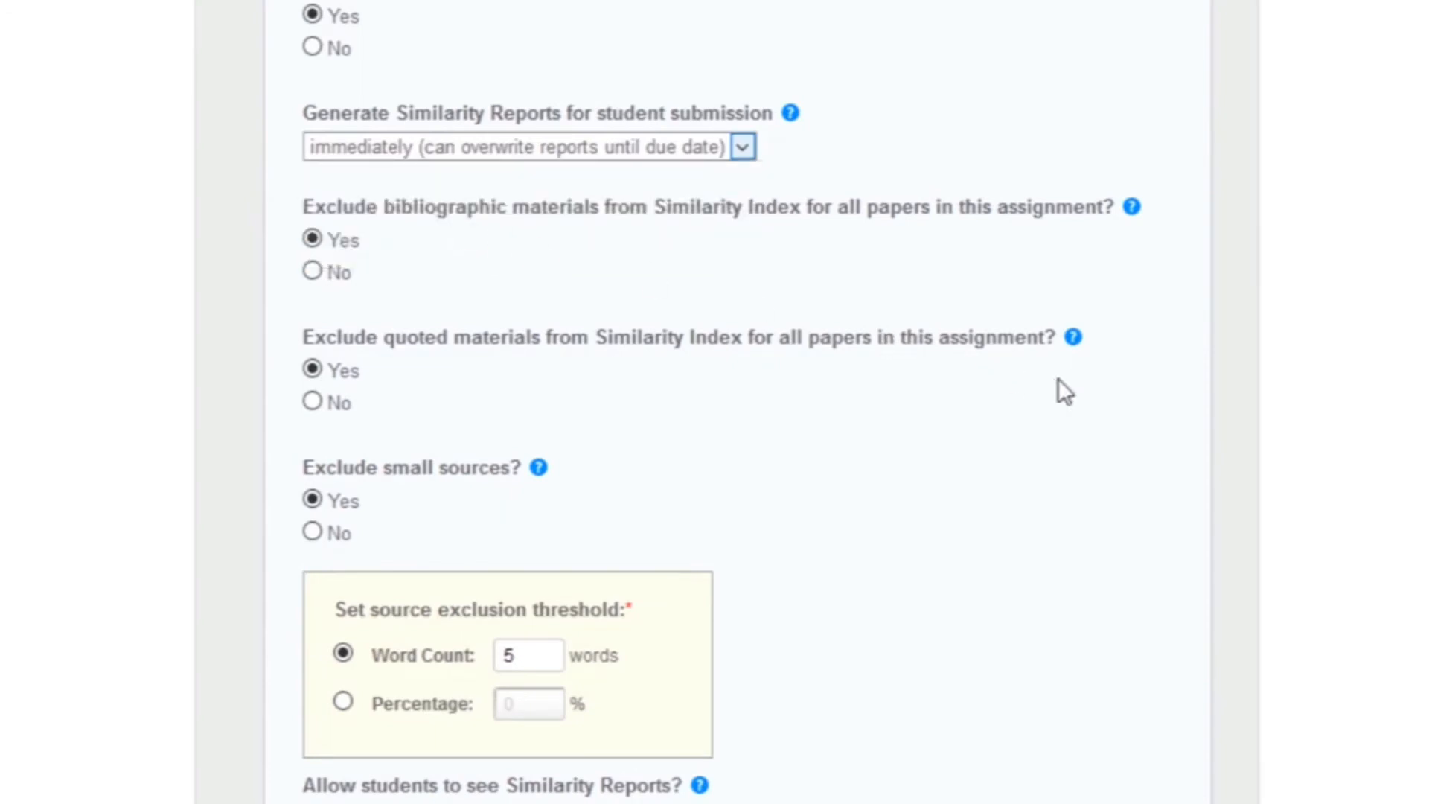
scroll(1065, 387, down, 2)
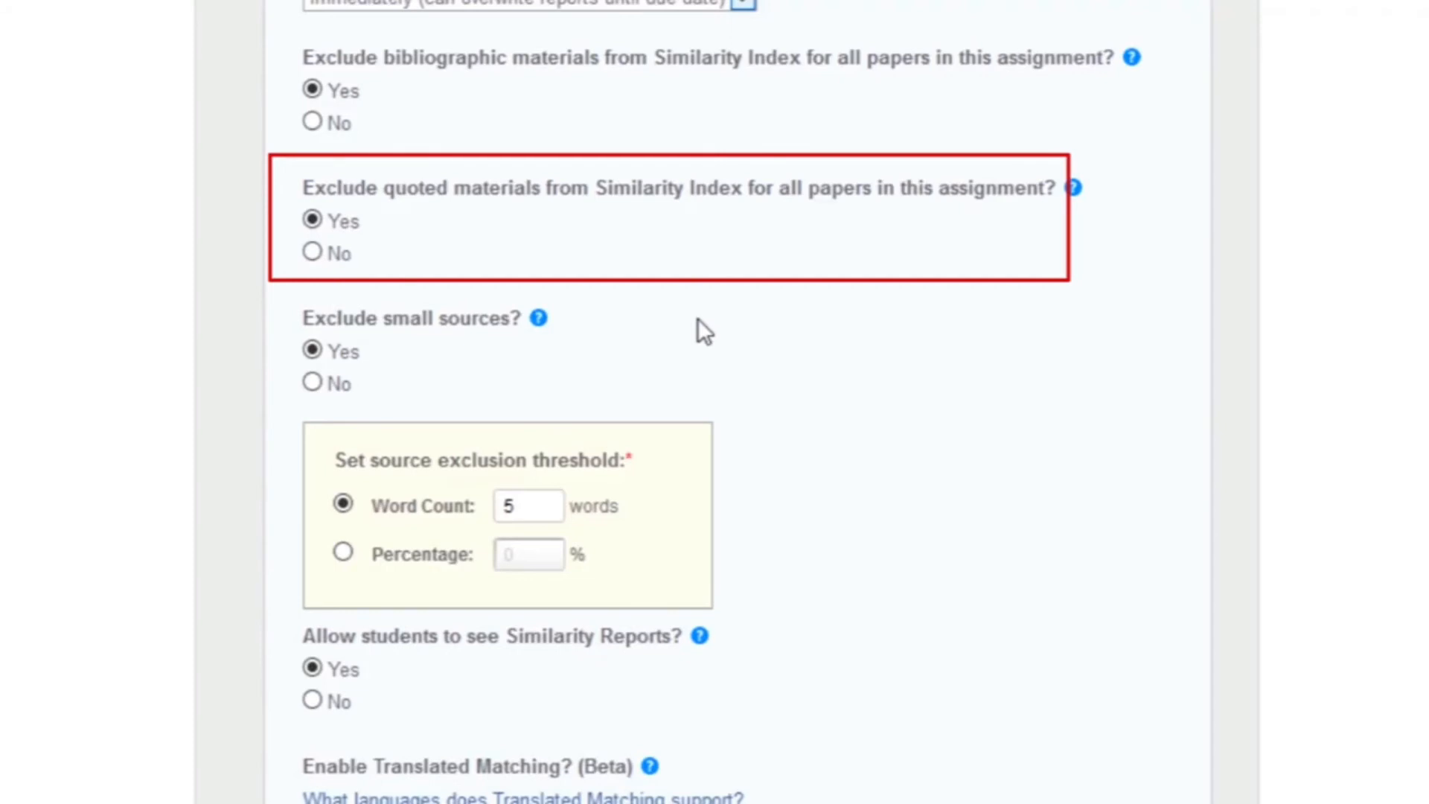
scroll(1052, 377, down, 2)
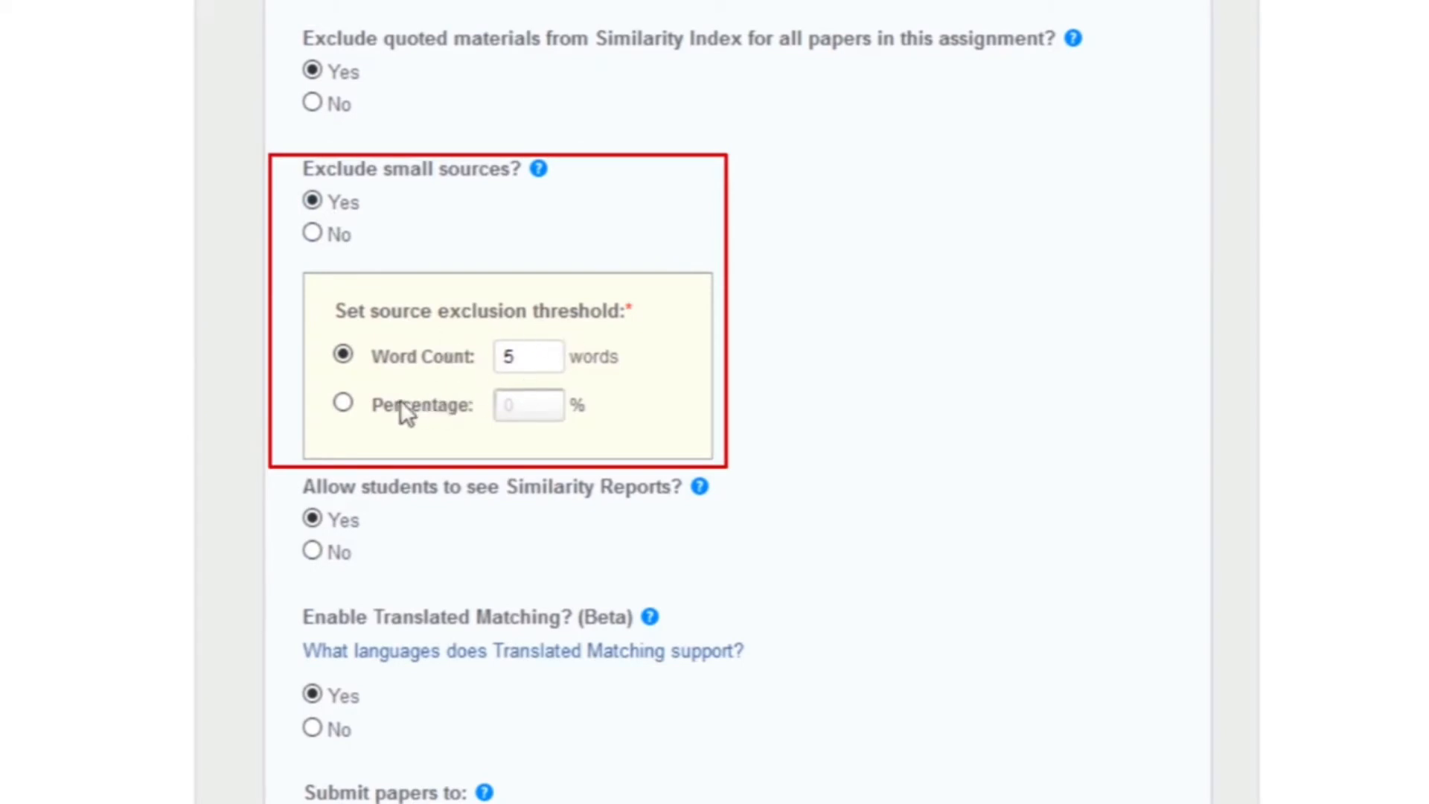
Step: Set 'Exclude small sources?' to No after trying the percentage and word-count thresholds
click(345, 406)
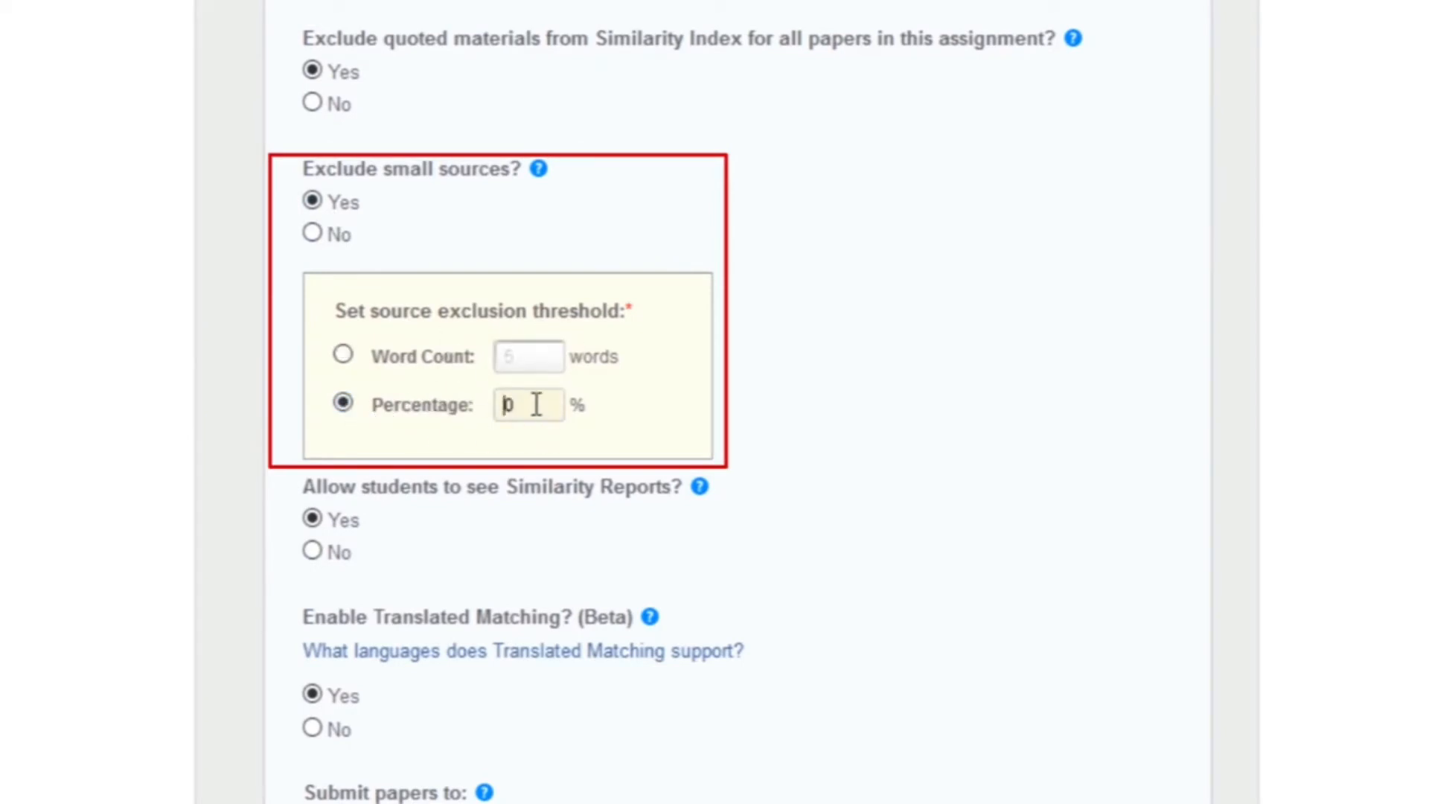
click(348, 355)
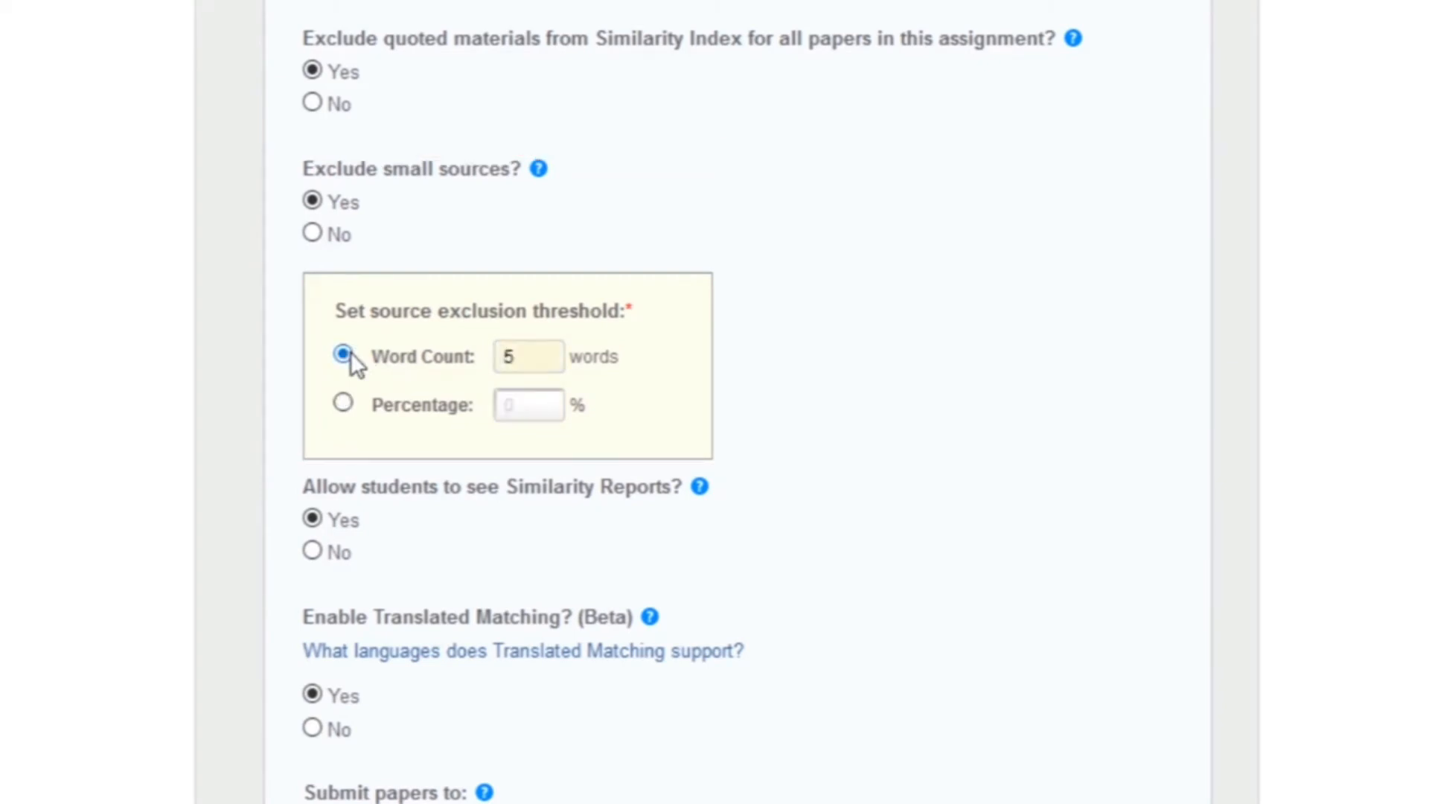
click(311, 234)
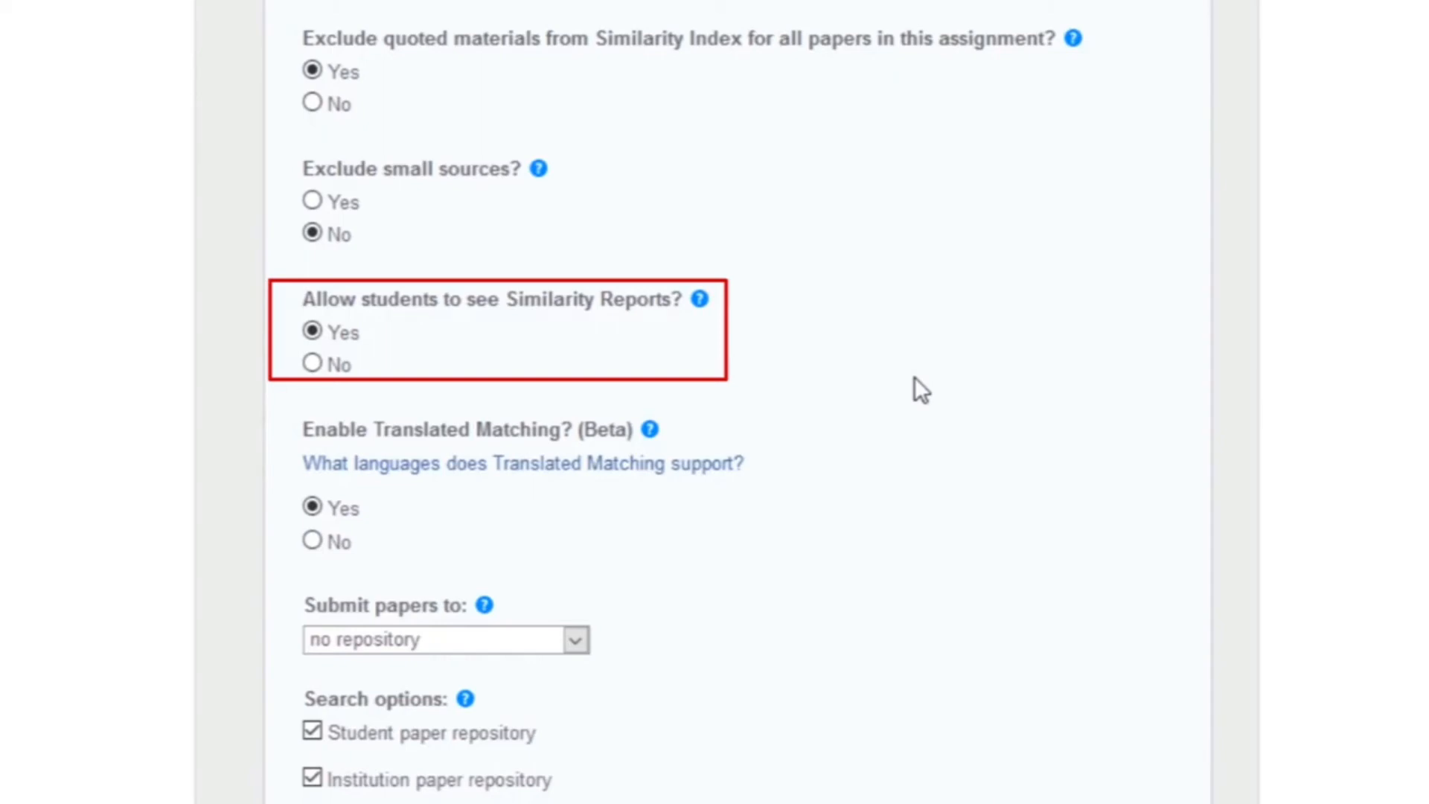
scroll(917, 376, down, 2)
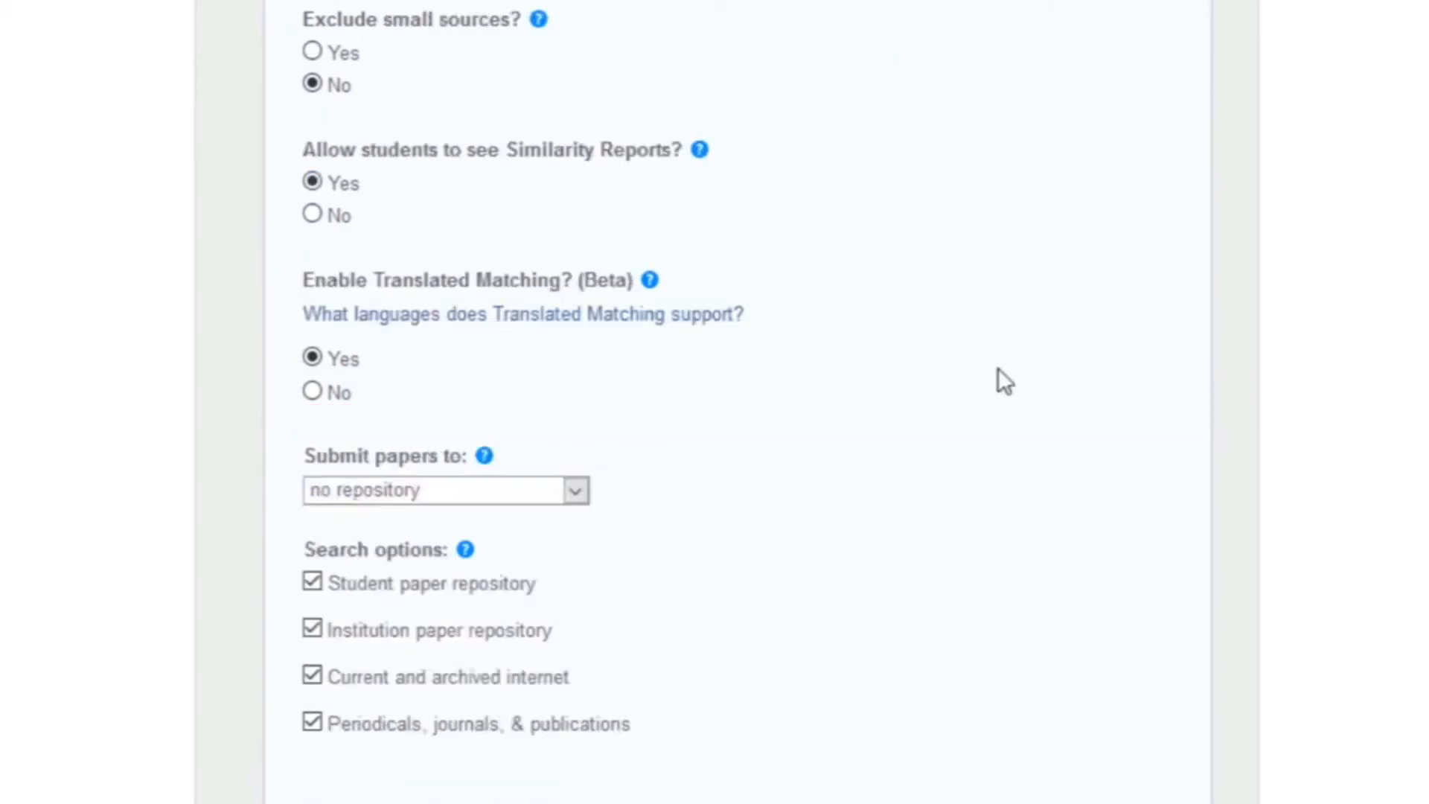
scroll(1043, 422, down, 2)
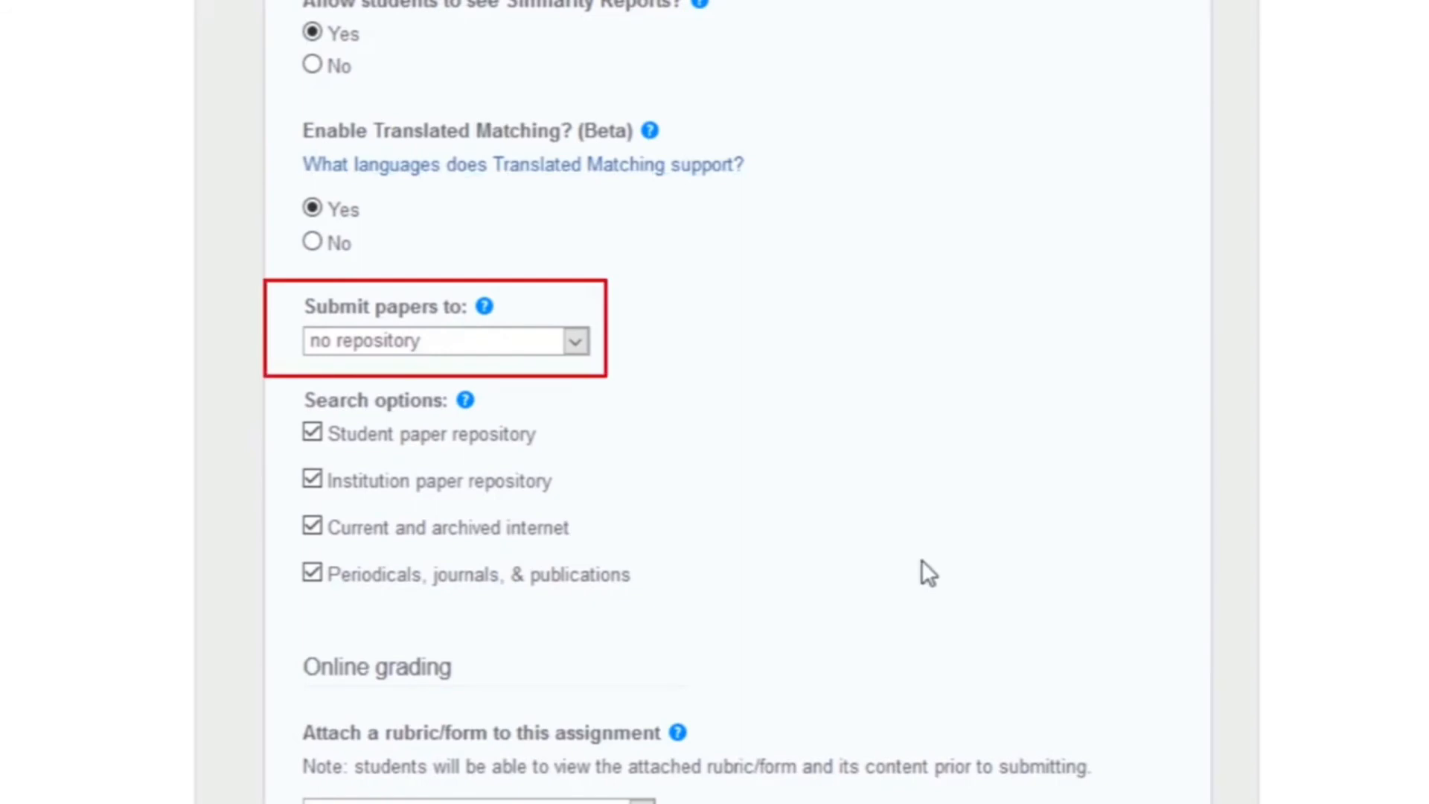
click(576, 342)
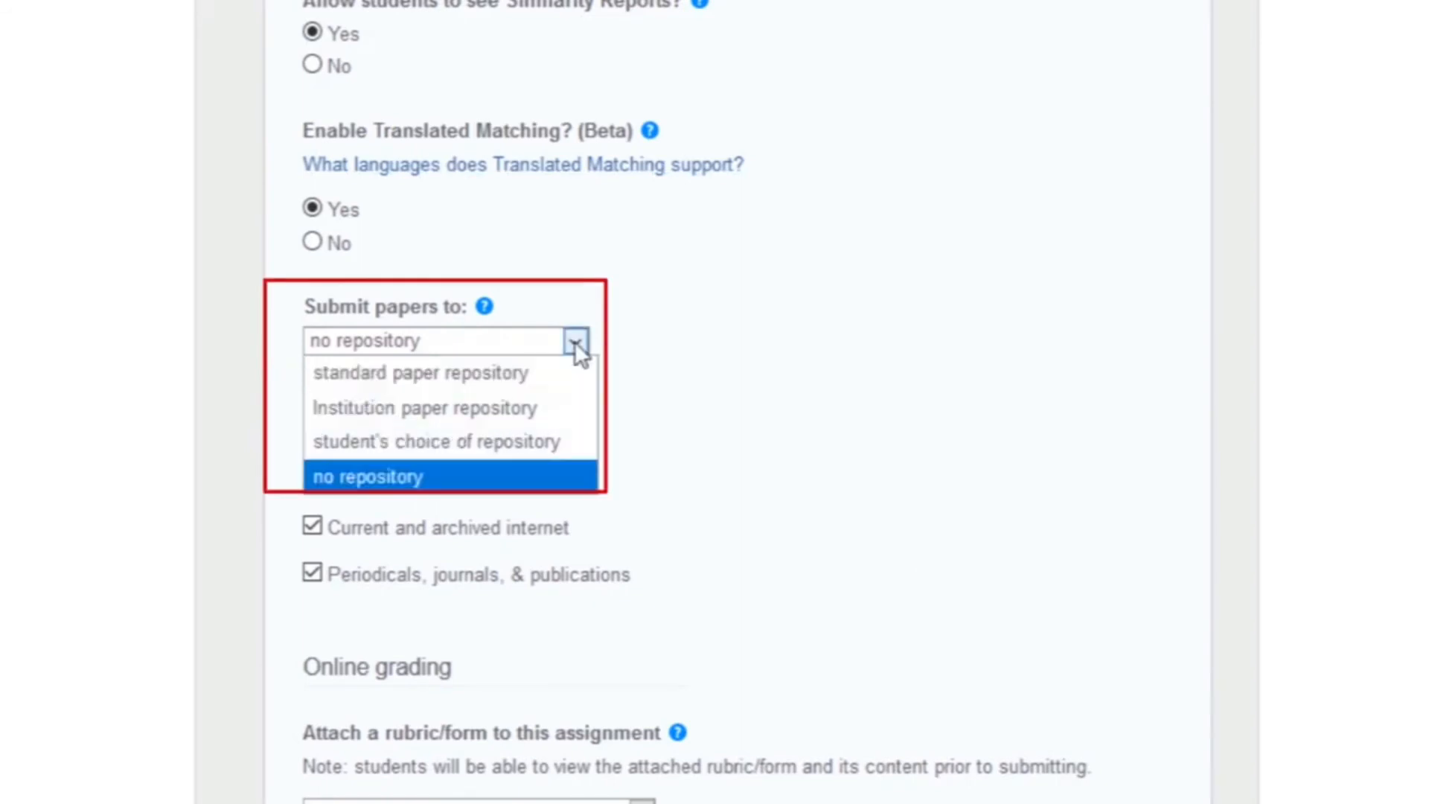
click(548, 479)
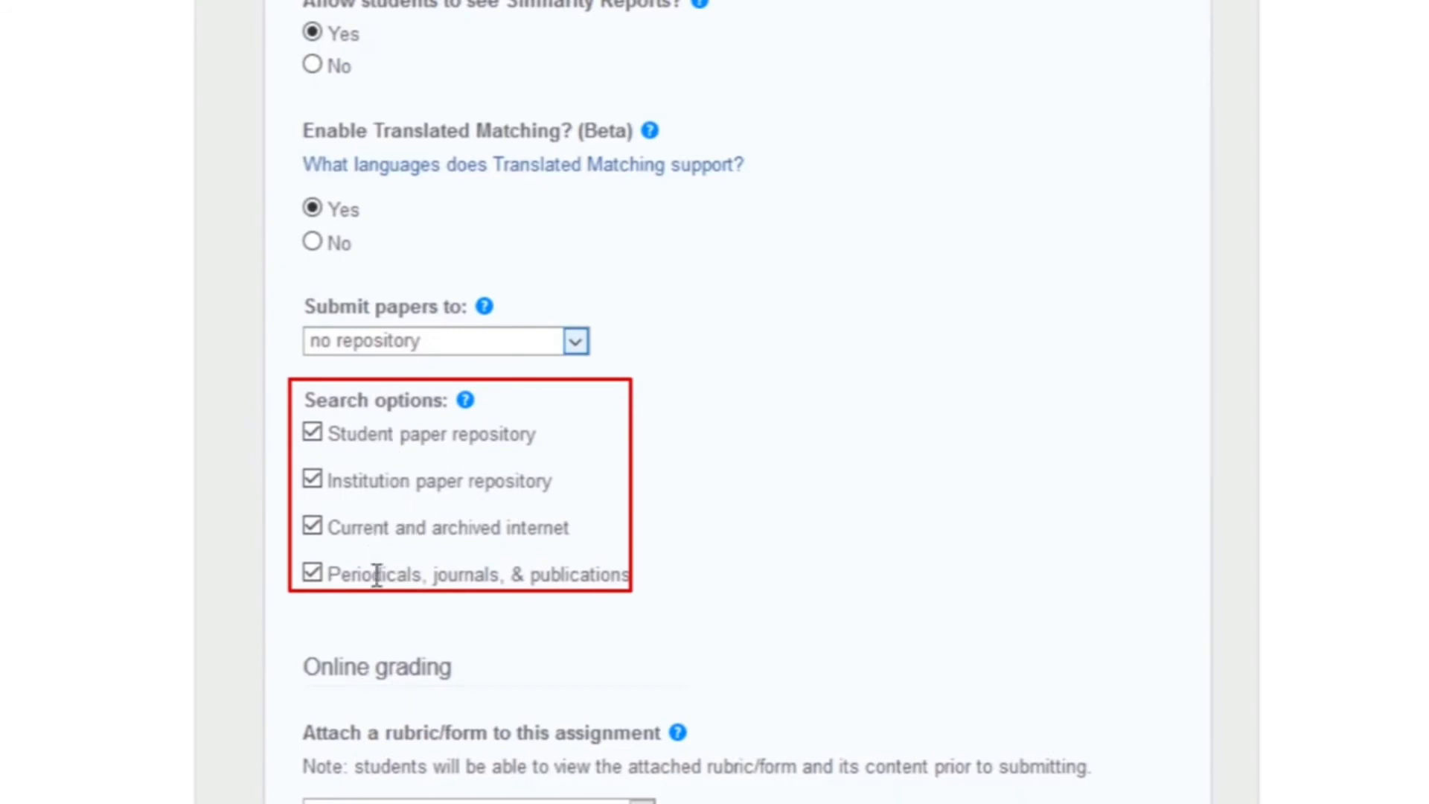
scroll(799, 534, down, 5)
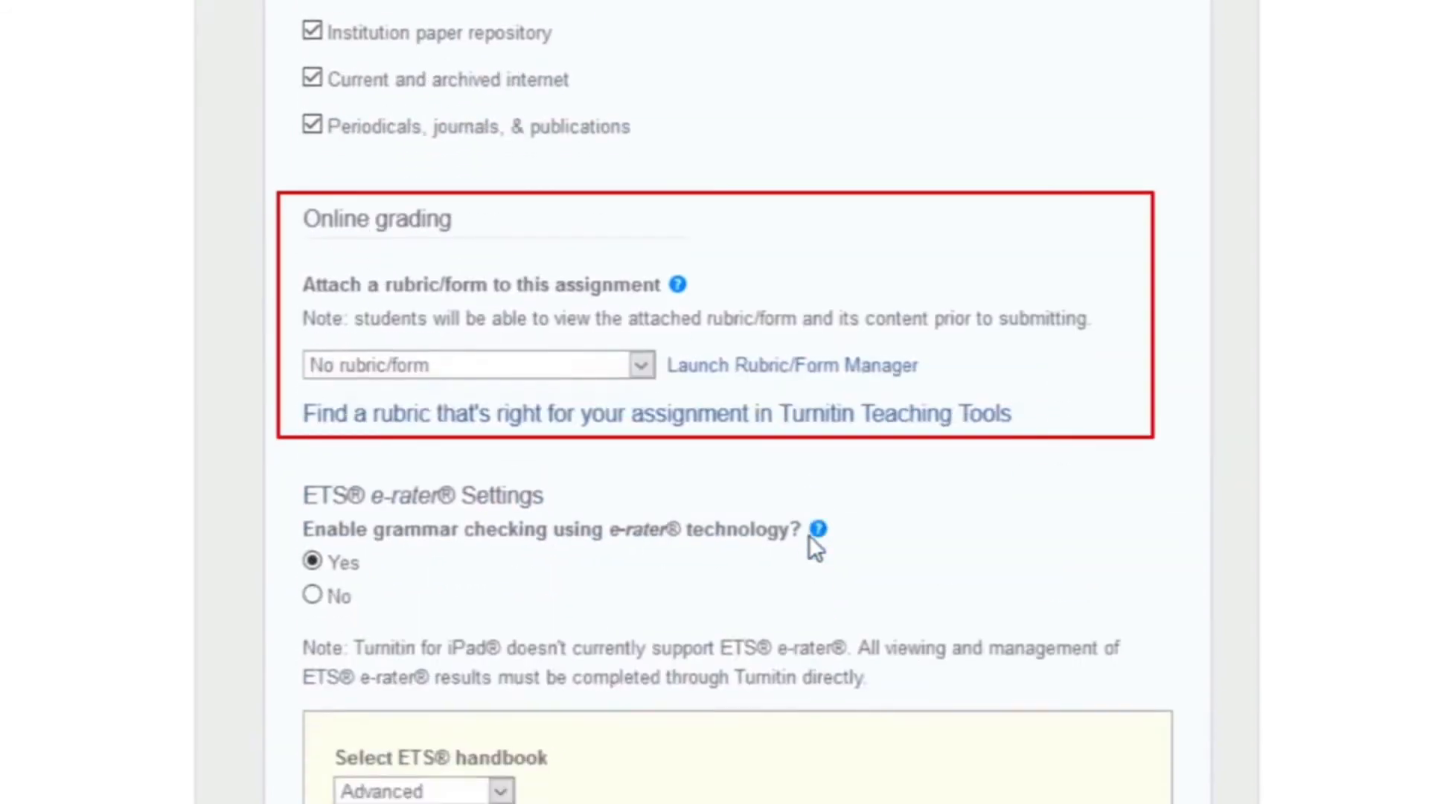
mouse_move(813, 536)
click(643, 366)
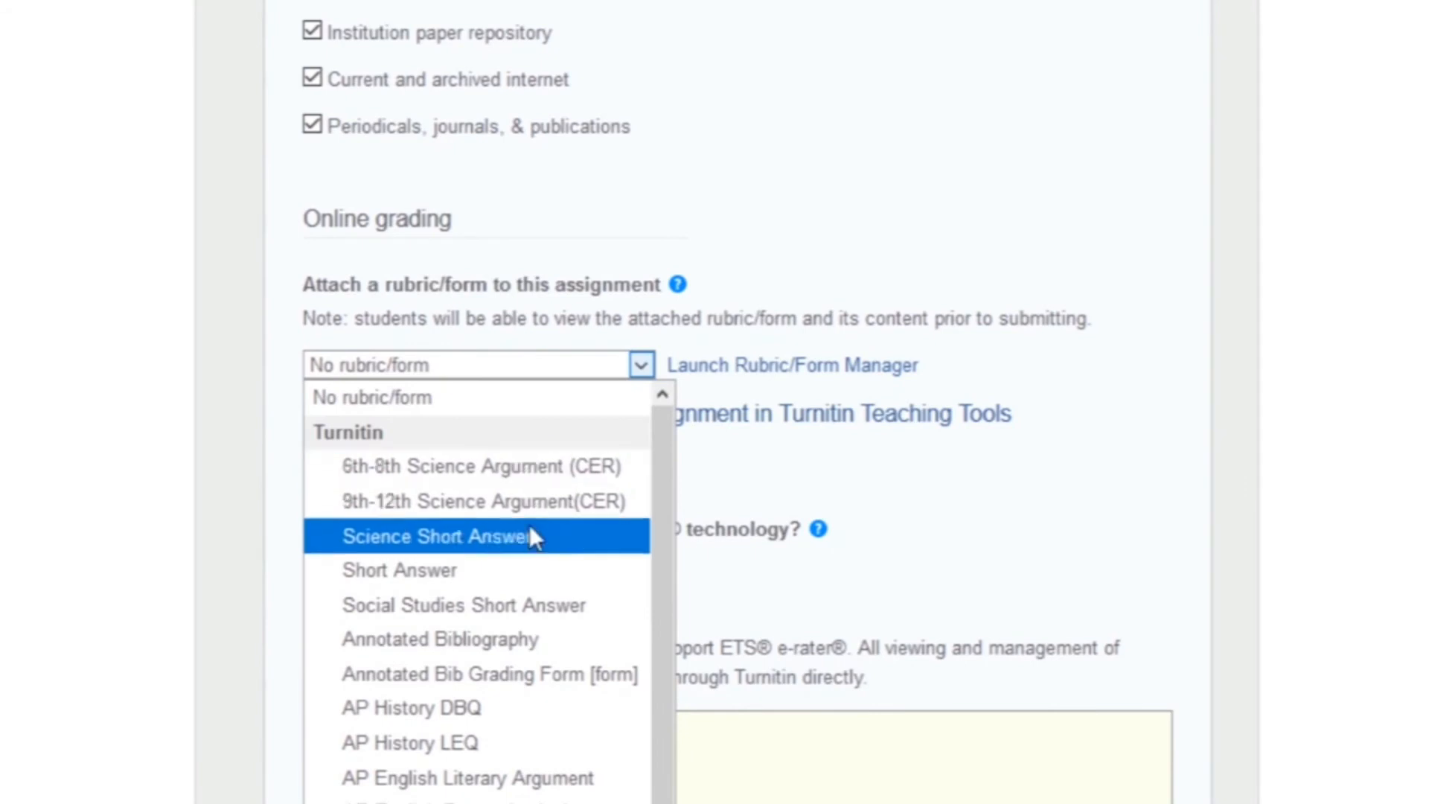
click(642, 363)
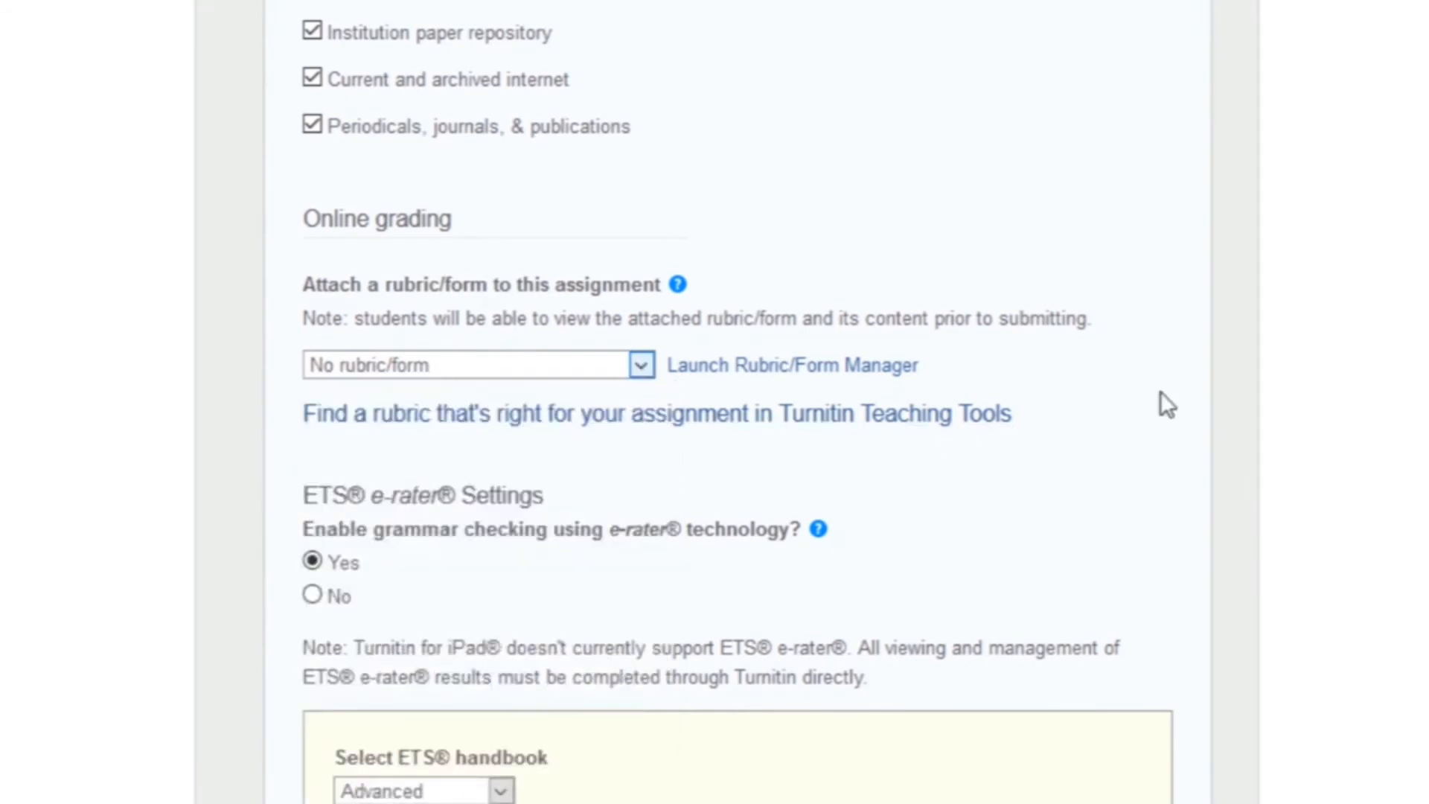
scroll(1155, 430, down, 6)
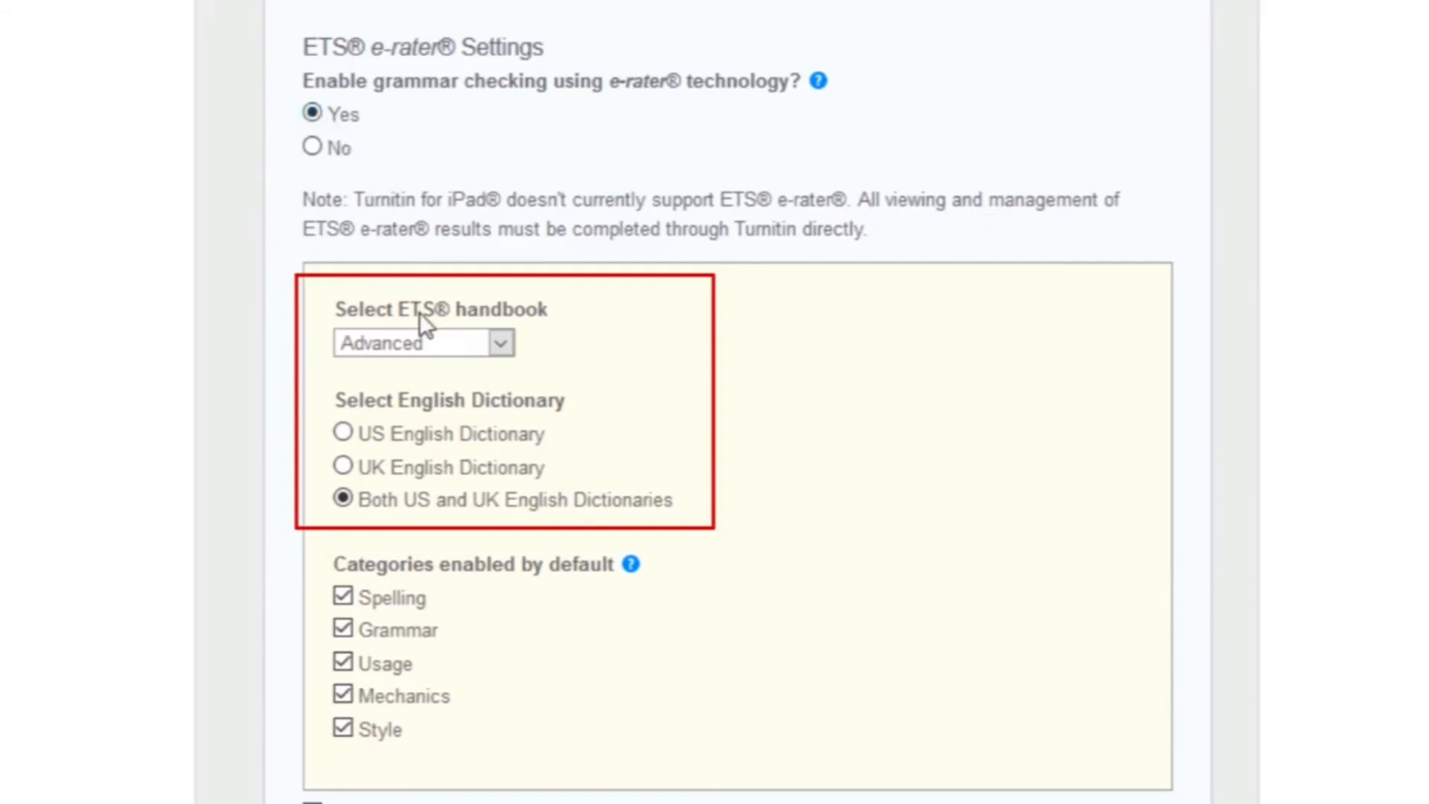
Step: Keep the Advanced ETS handbook and check against a single English dictionary
click(500, 346)
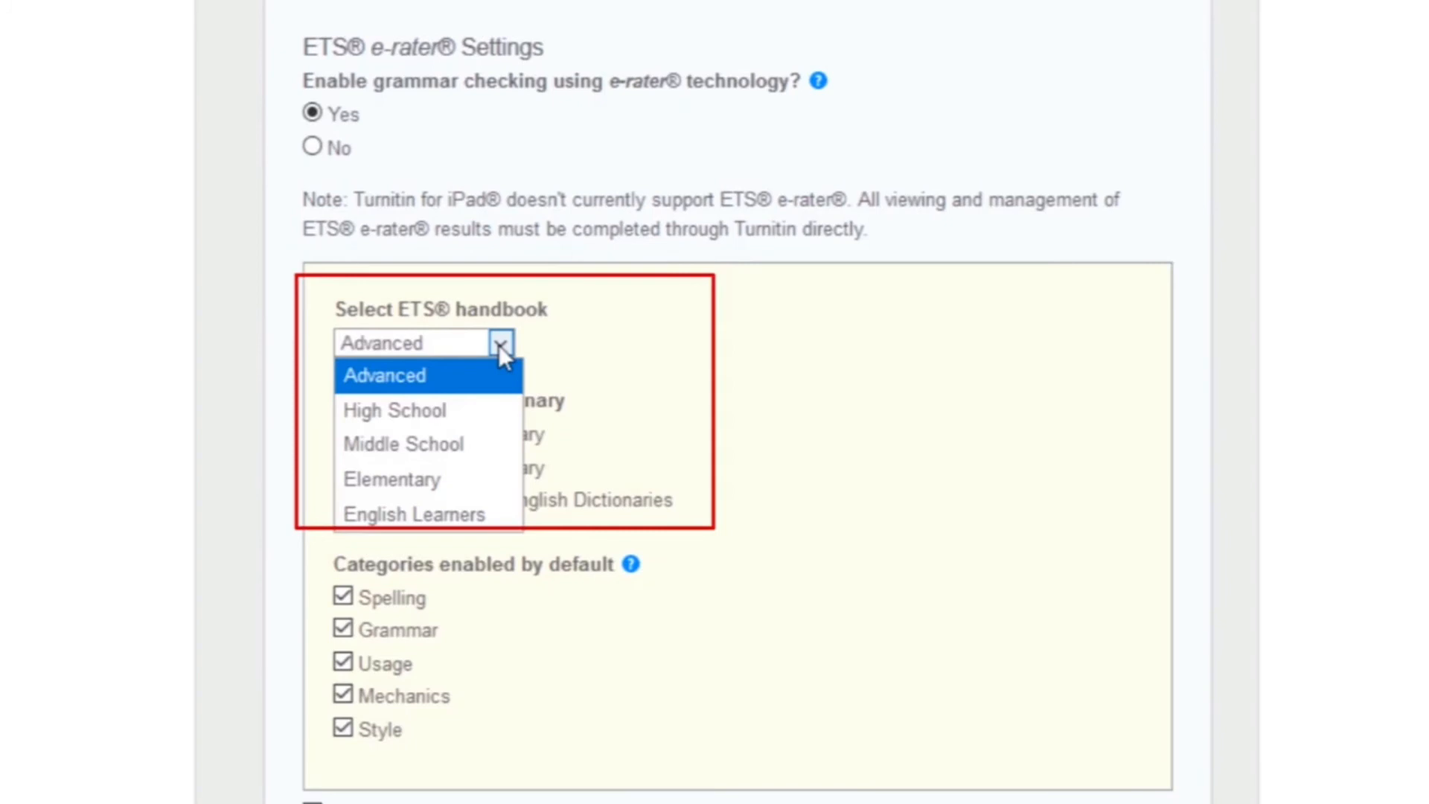
click(404, 376)
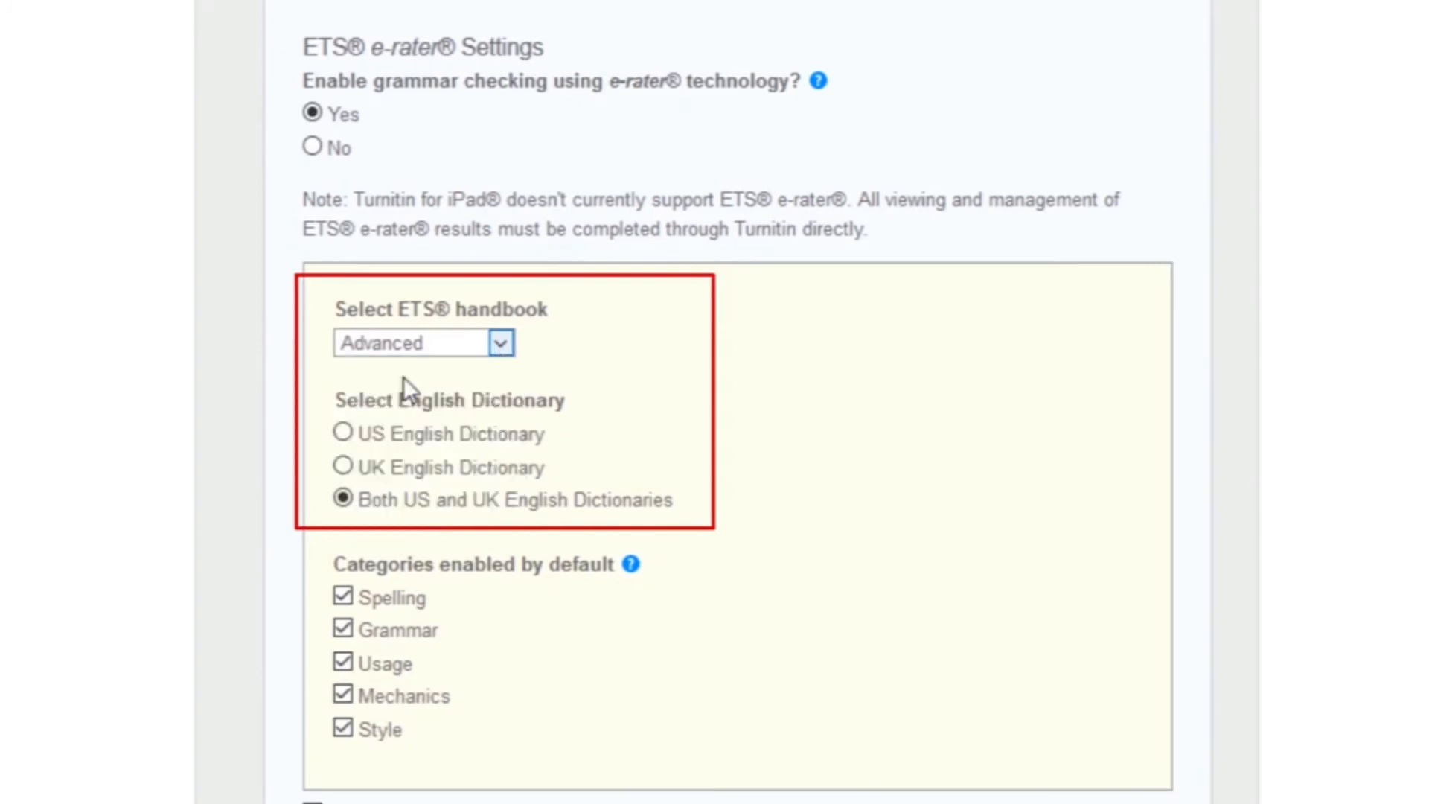
click(343, 432)
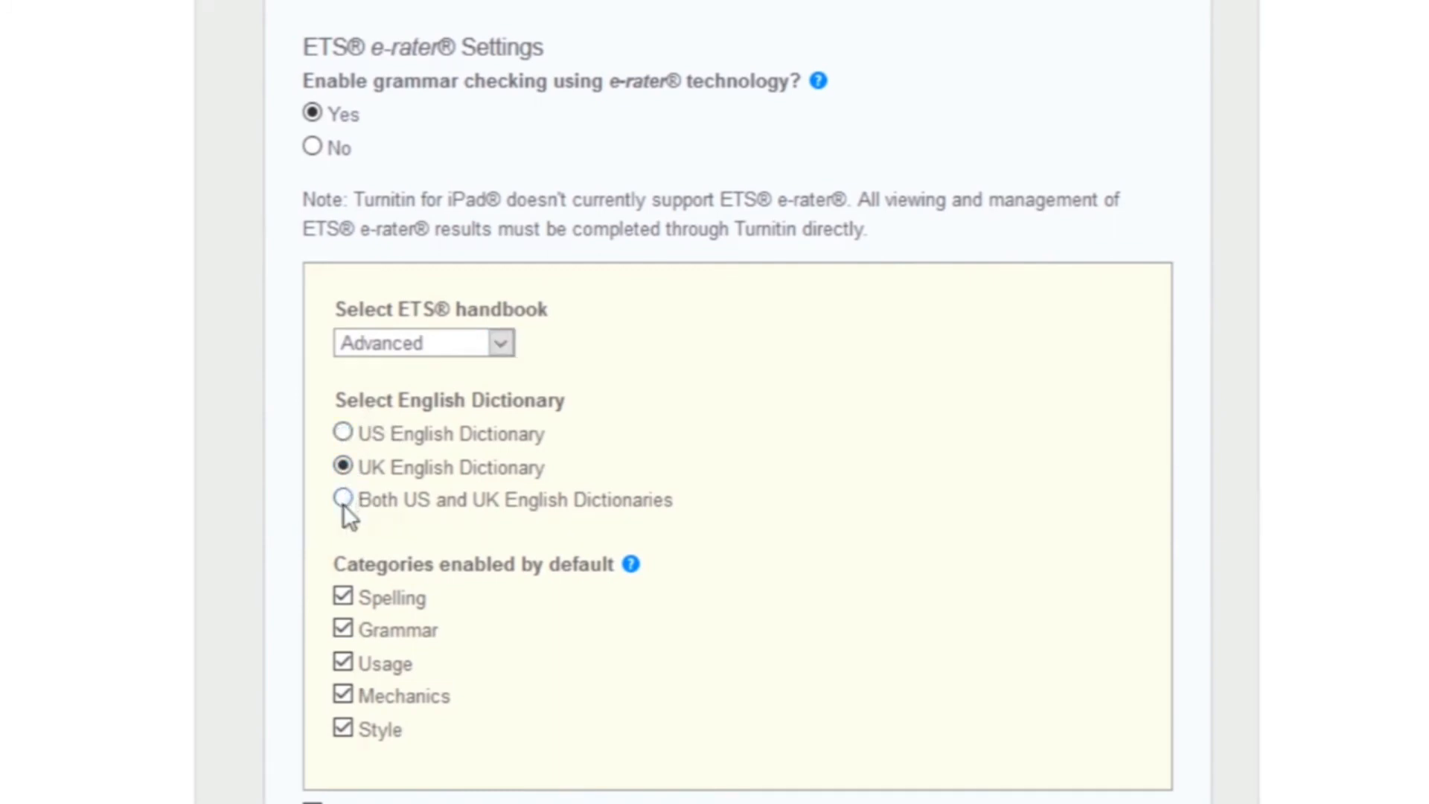
scroll(909, 497, down, 4)
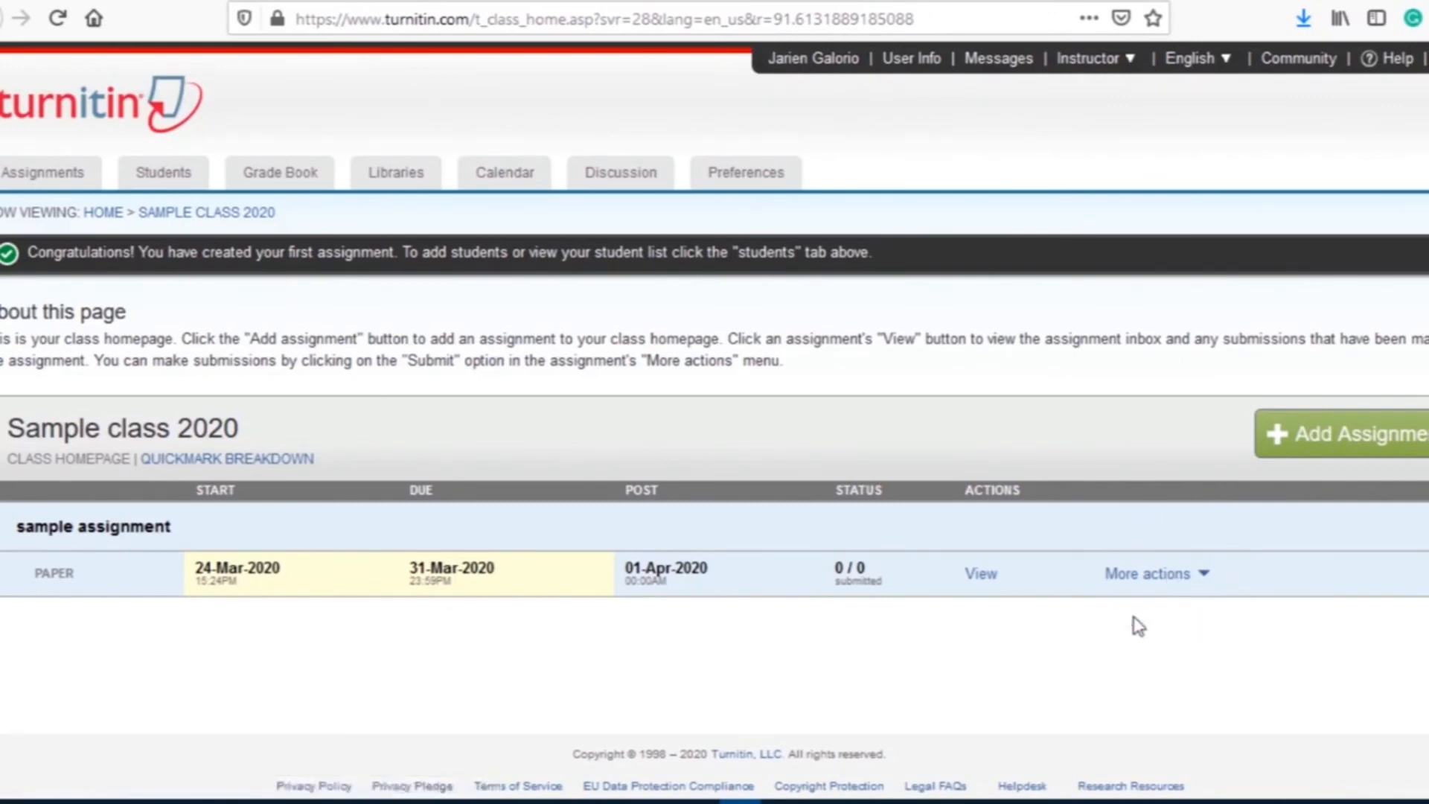
Step: Start a submission to sample assignment using Single File Upload
click(1166, 575)
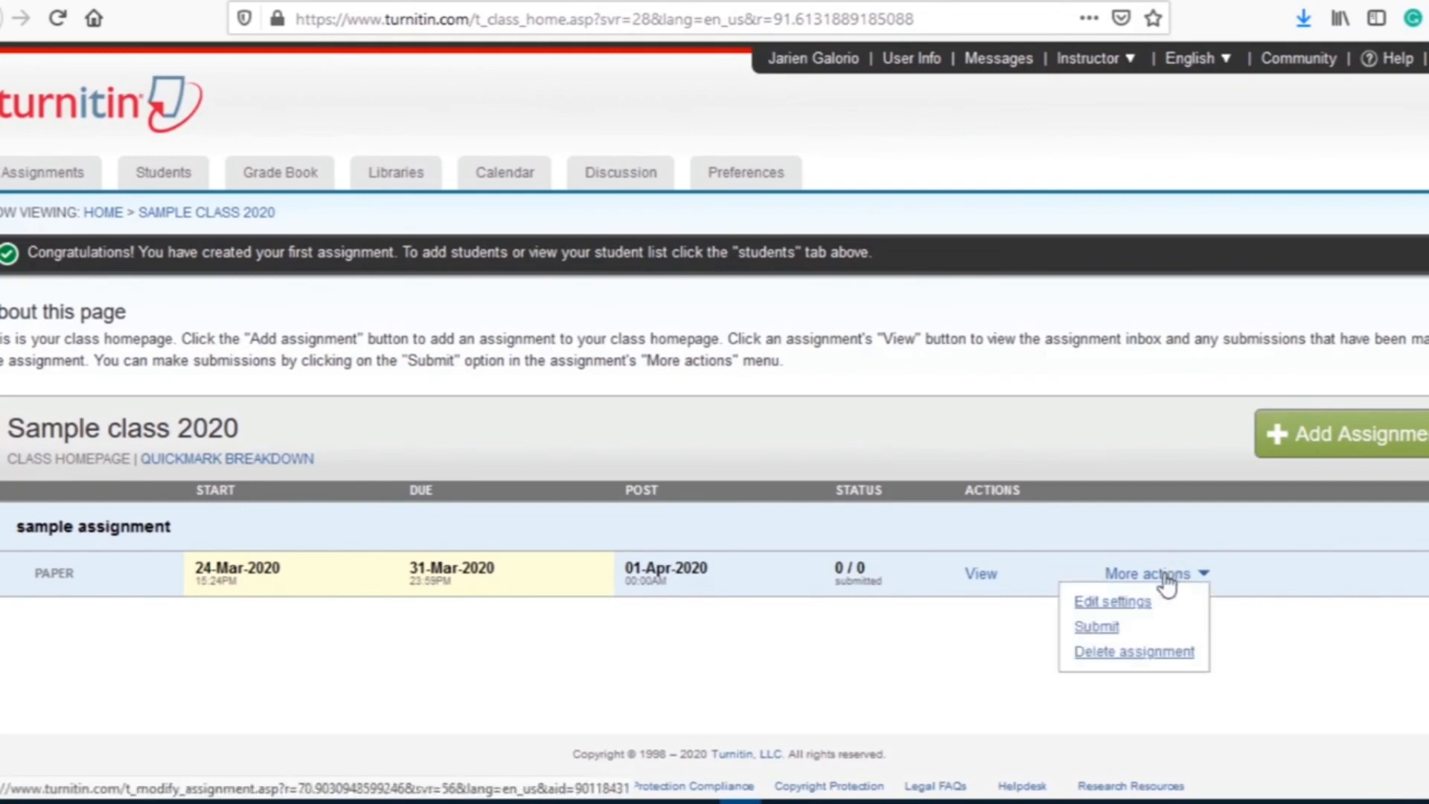
click(1105, 629)
scroll(836, 548, down, 5)
click(372, 143)
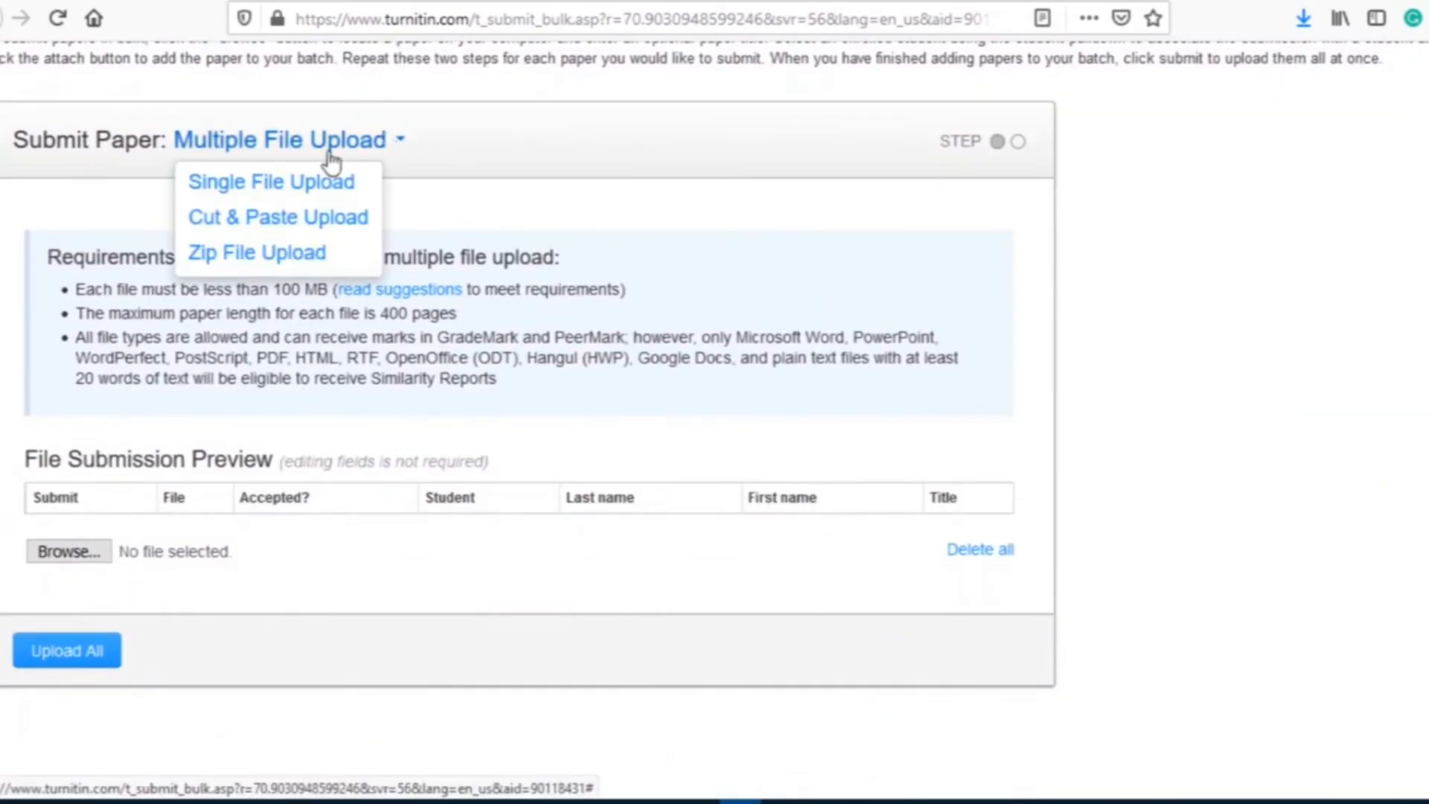
click(283, 188)
scroll(501, 501, down, 2)
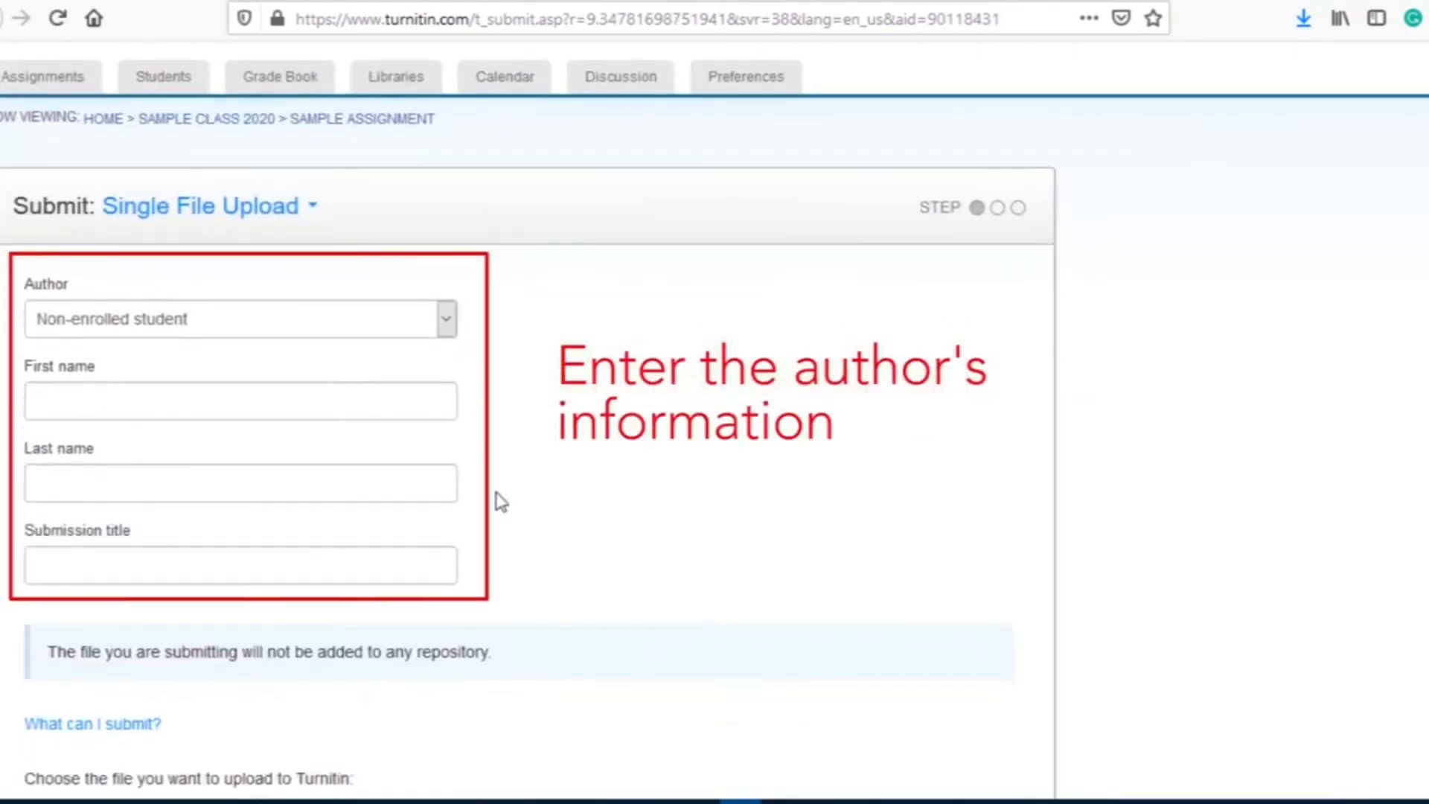
Step: Enter the author's first name and last name in their separate fields
click(64, 399)
click(65, 484)
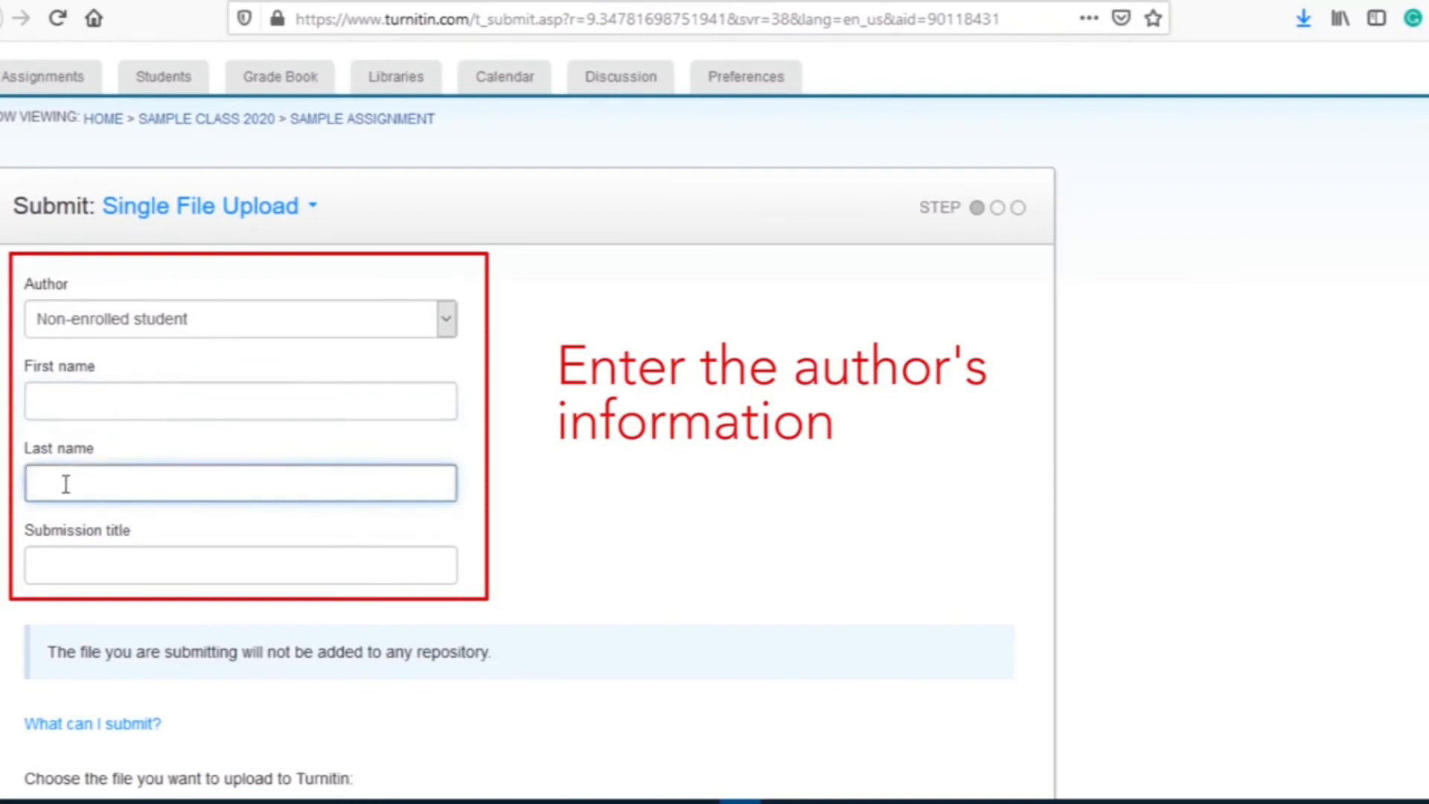
click(77, 566)
click(67, 402)
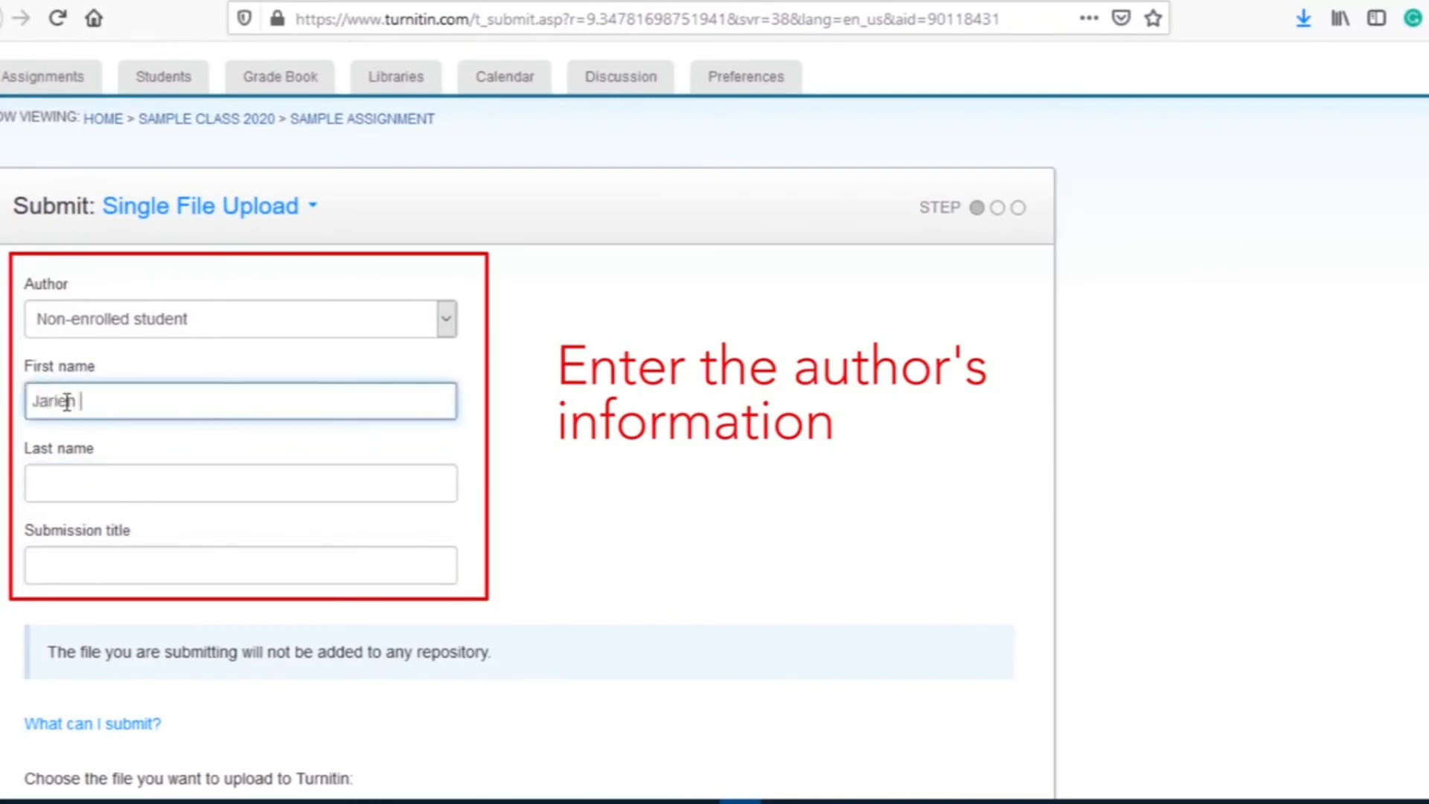
drag(79, 402, 246, 402)
key(ctrl+x)
click(111, 483)
key(ctrl+v)
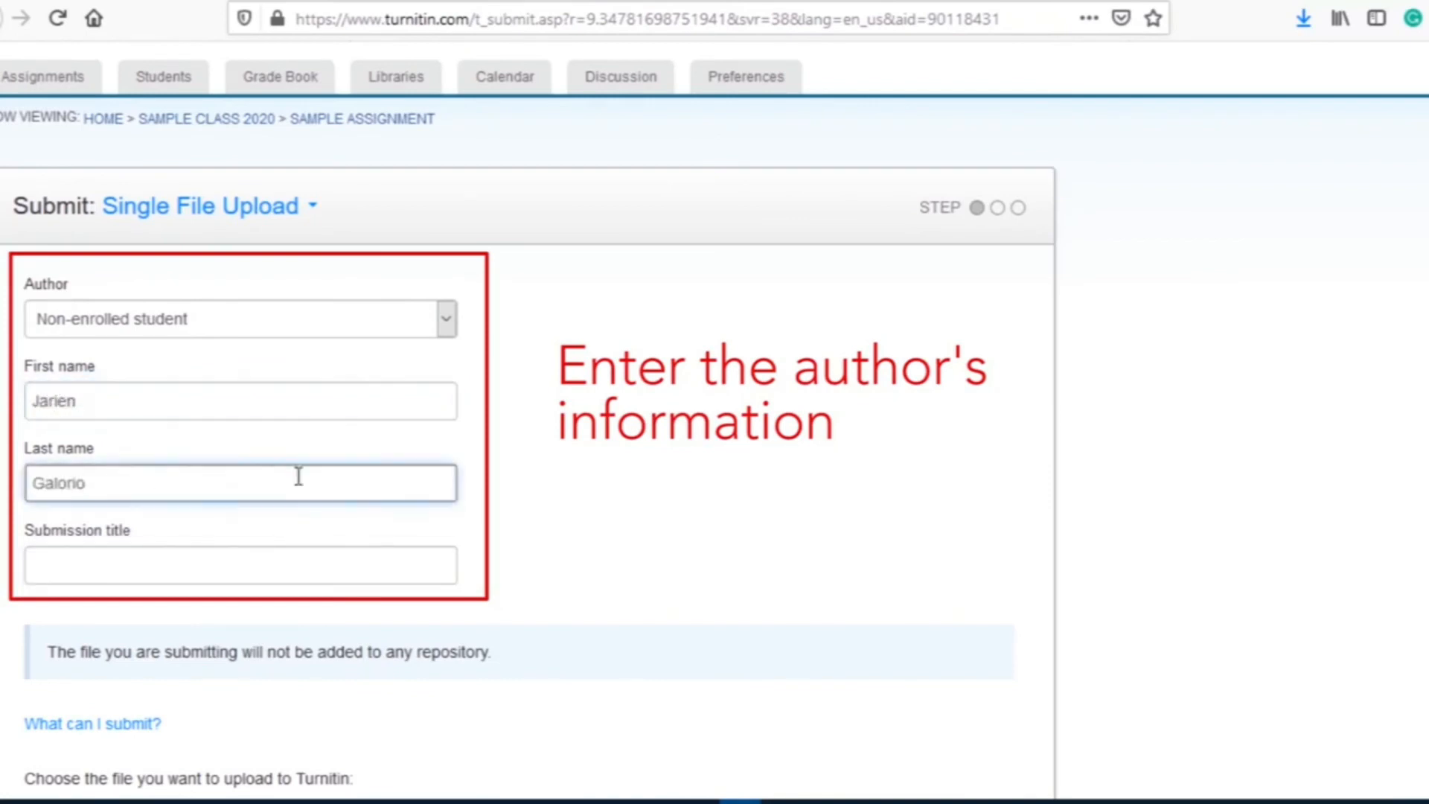
Step: Set the submission title to 'COVID-19'
scroll(166, 432, down, 3)
click(167, 442)
text(COVID-1)
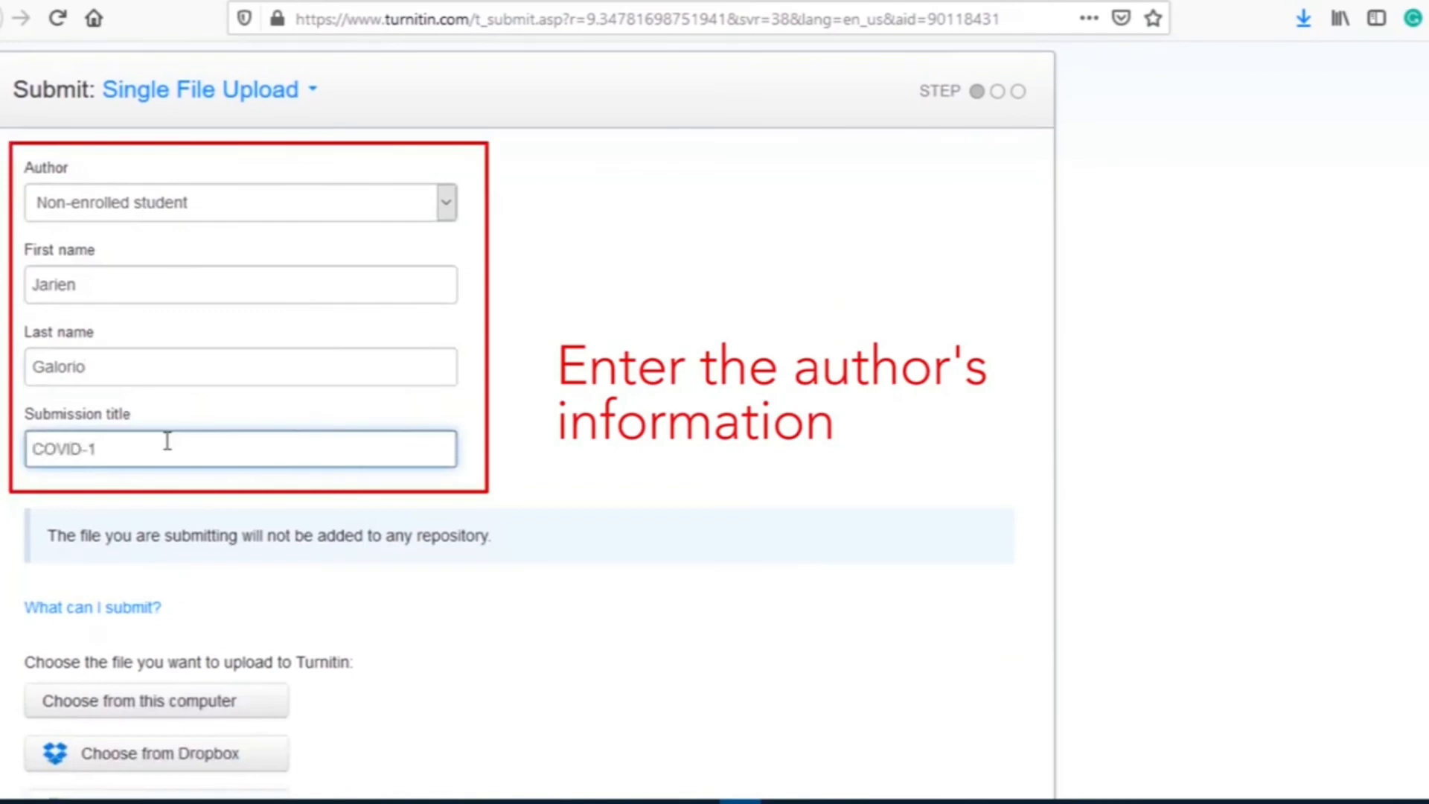
text(9)
scroll(564, 558, down, 3)
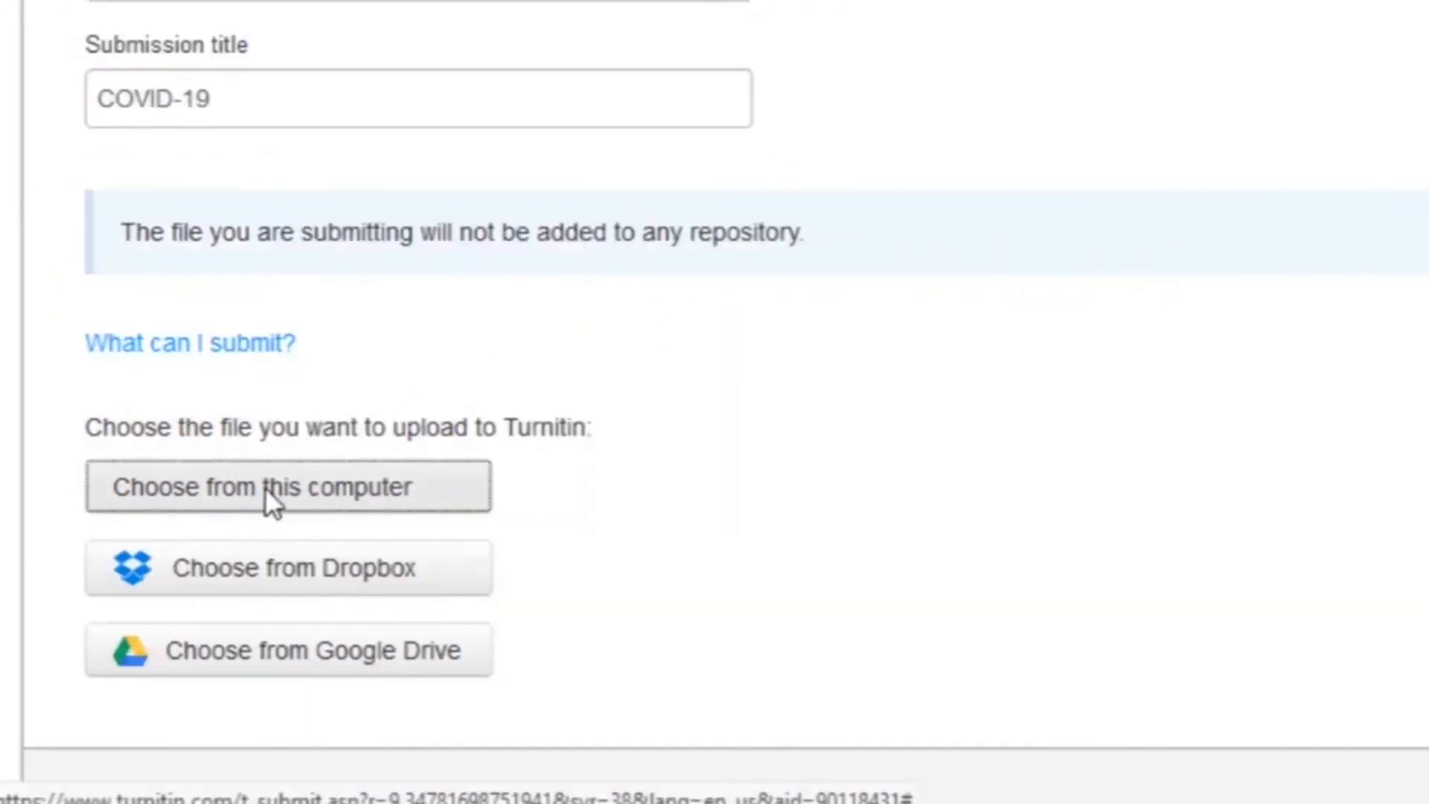
Step: Upload the PDF from this computer, confirm the submission, and view the assignment inbox
click(265, 487)
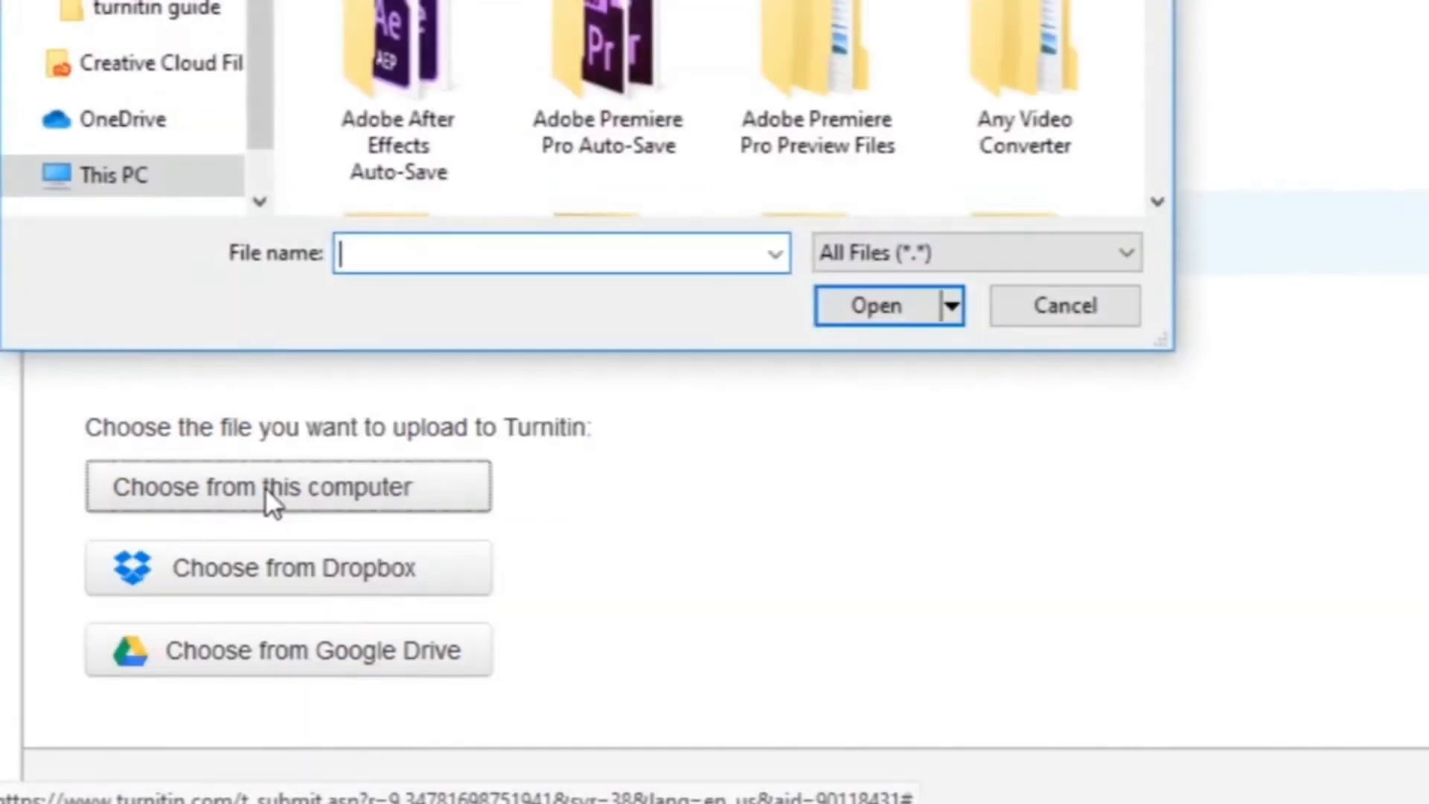
click(132, 1)
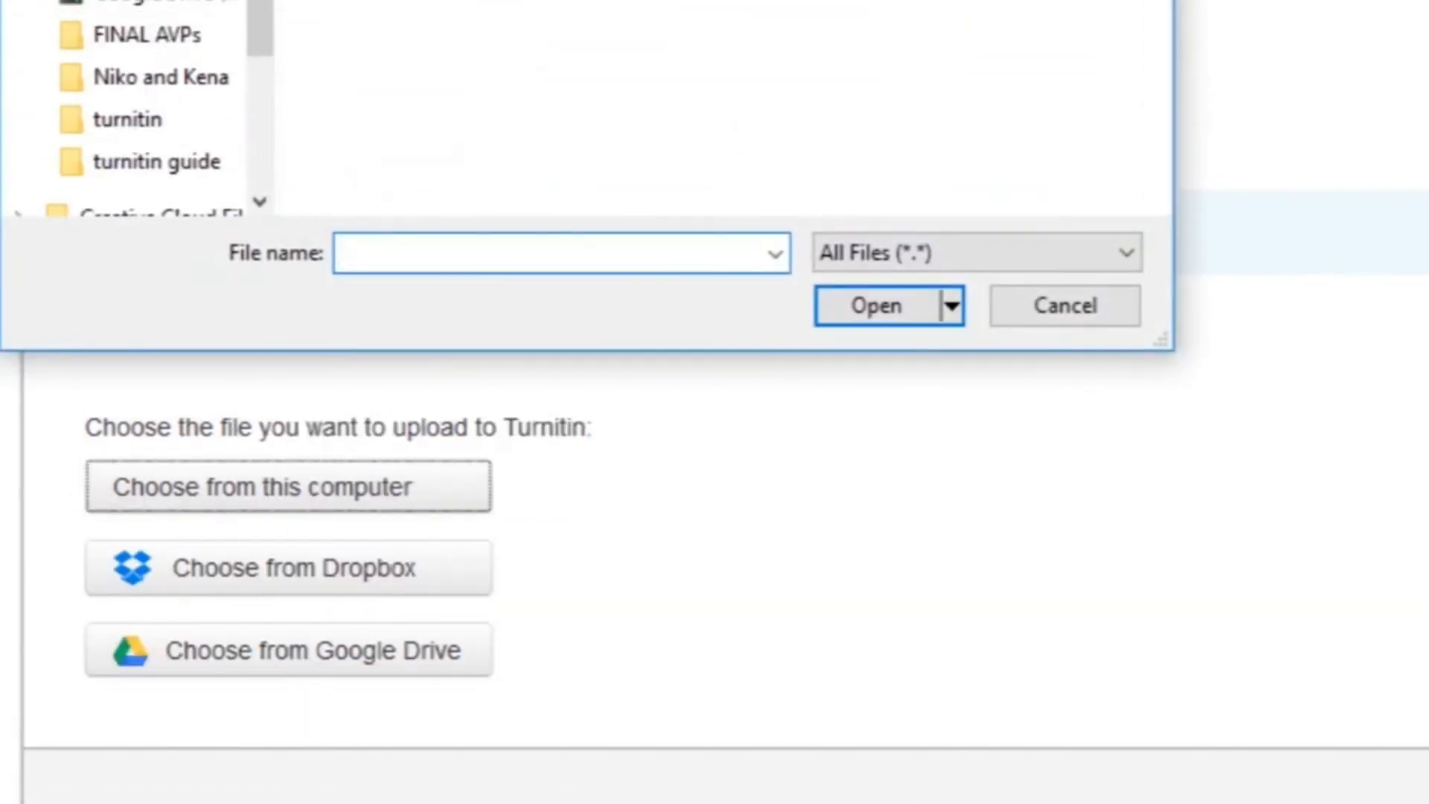
click(398, 2)
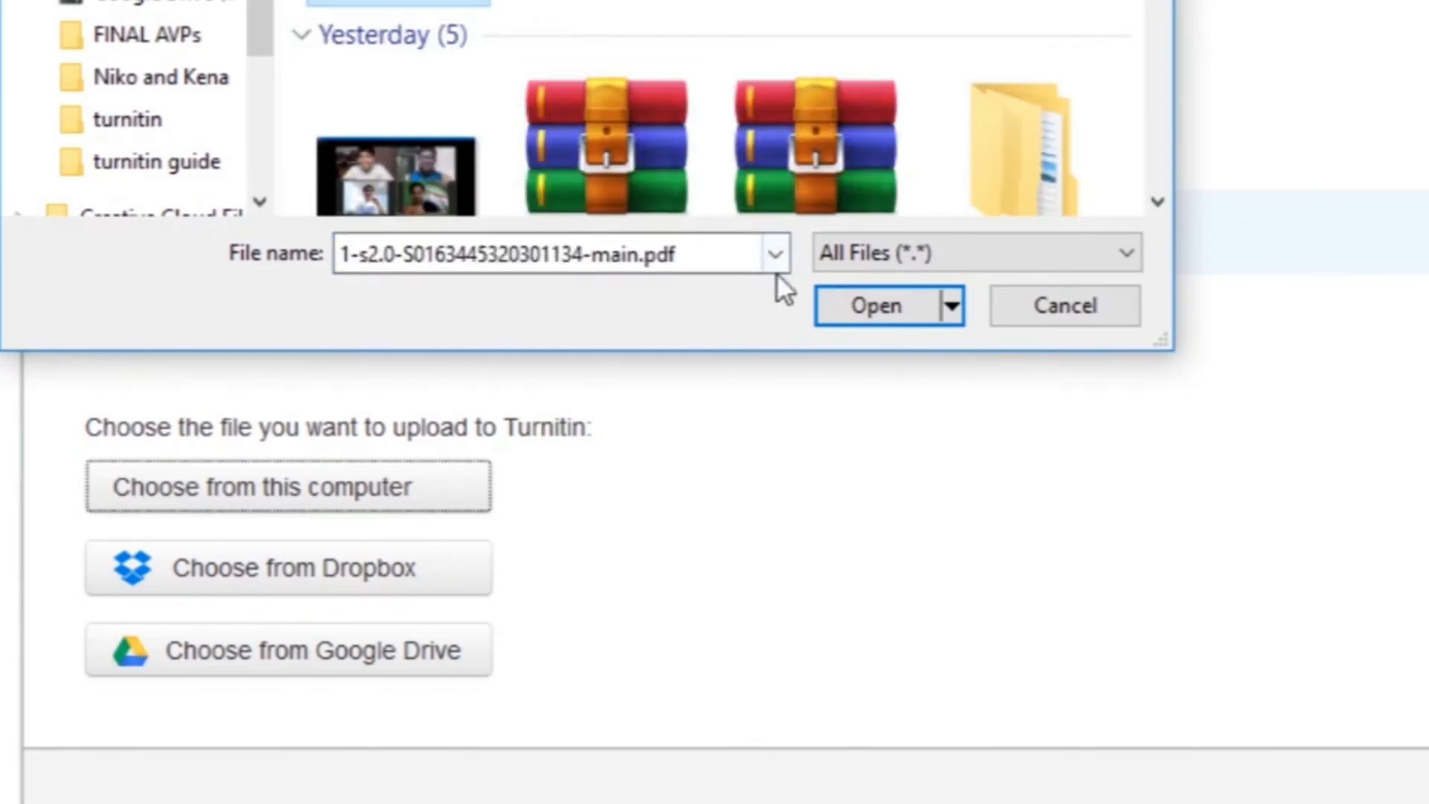
click(861, 306)
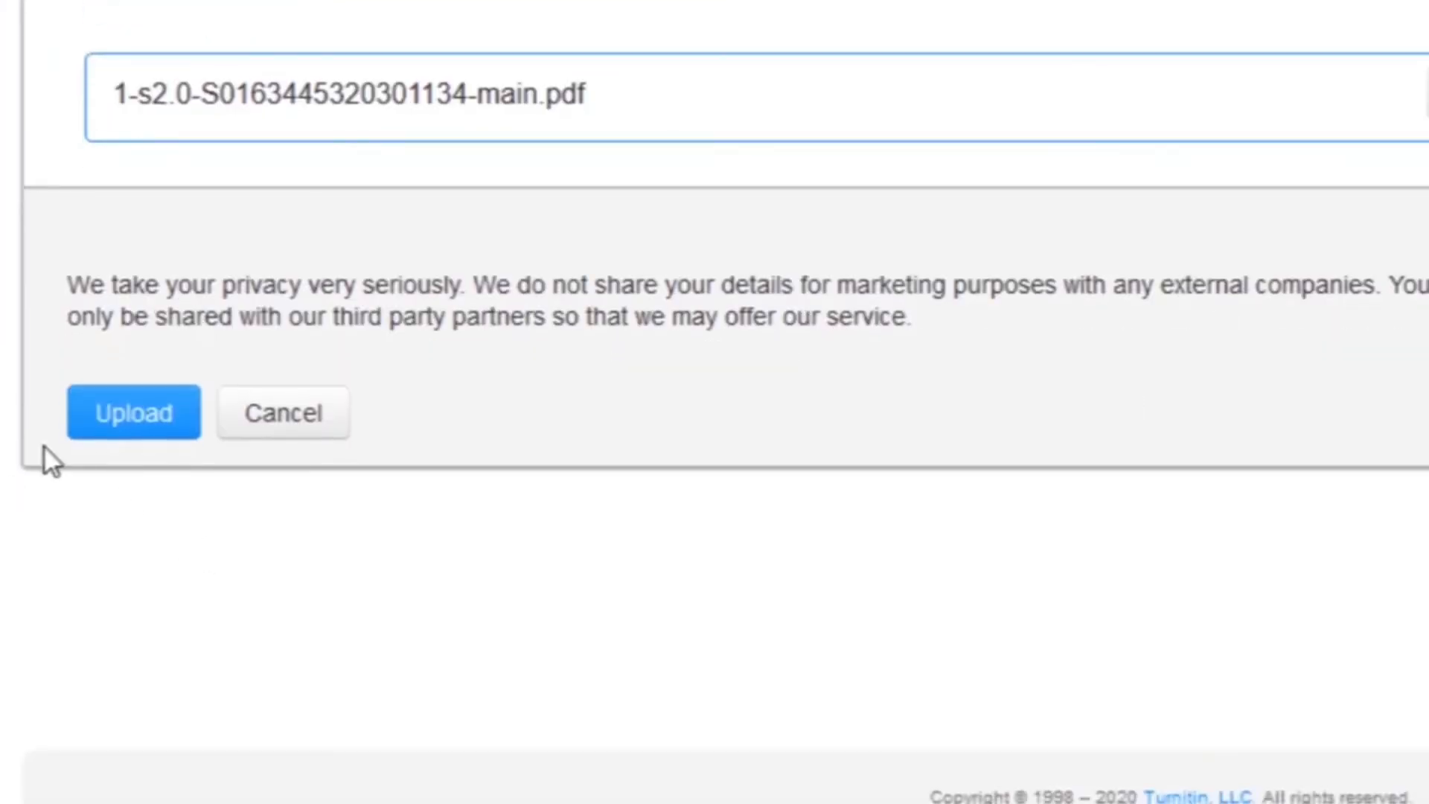
click(138, 498)
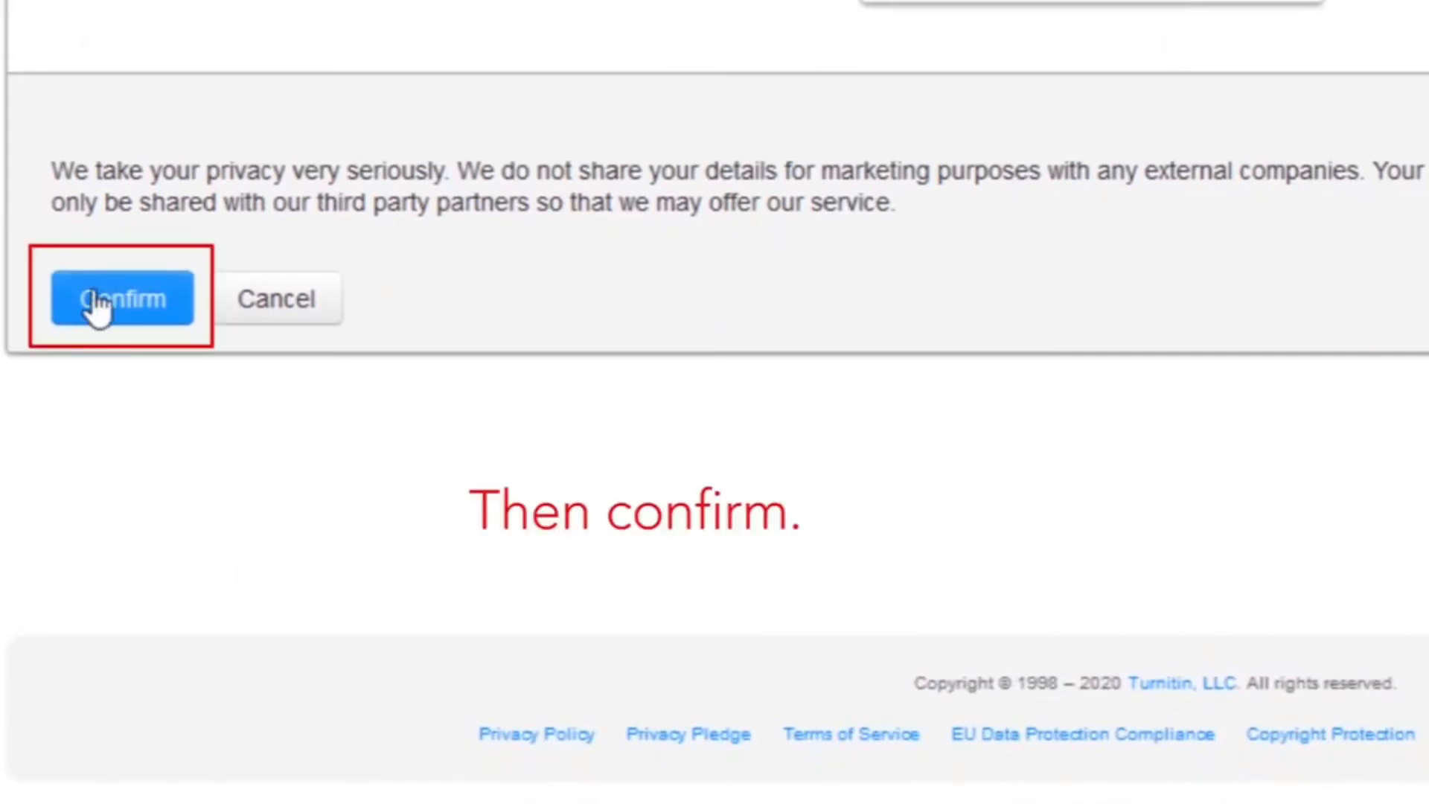
click(99, 307)
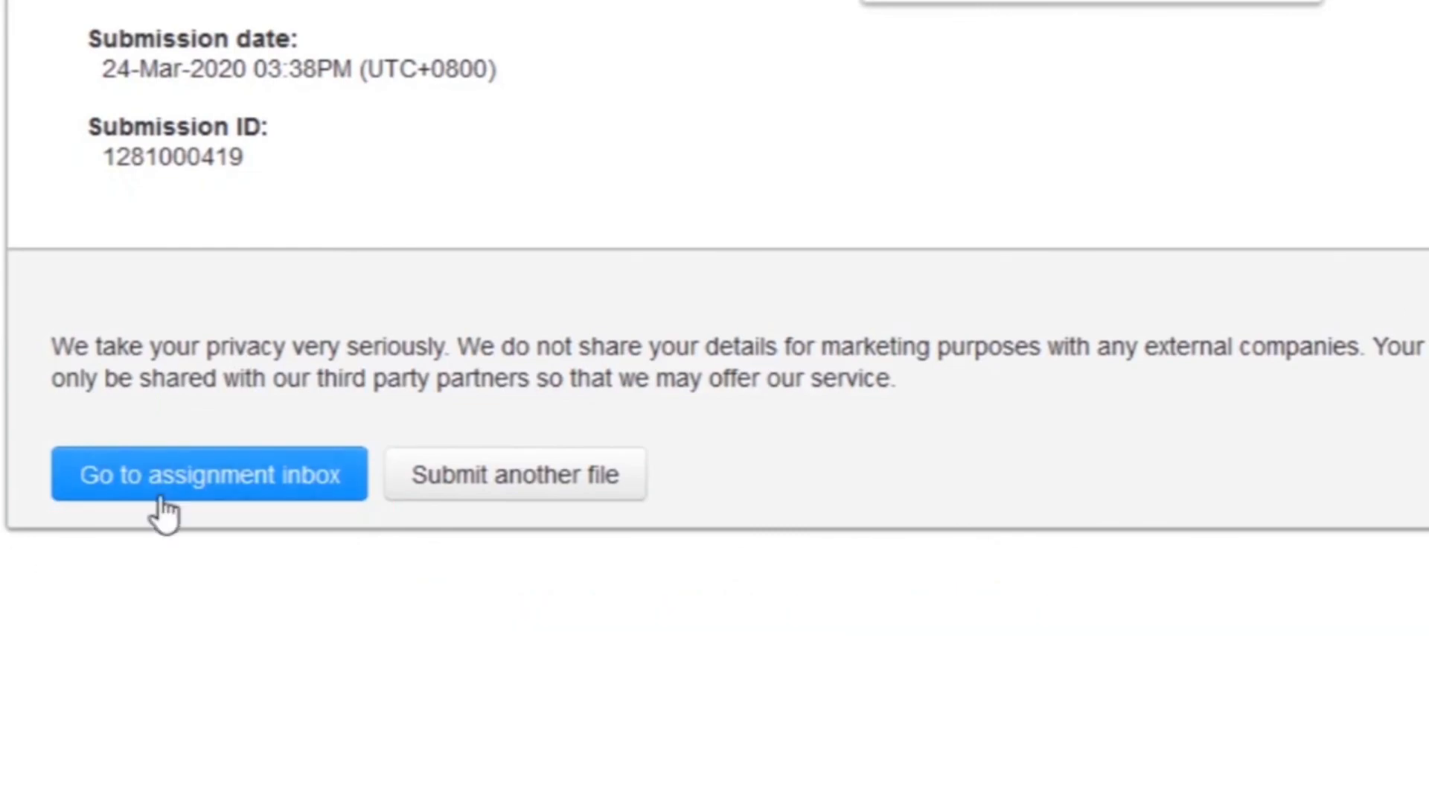
click(181, 484)
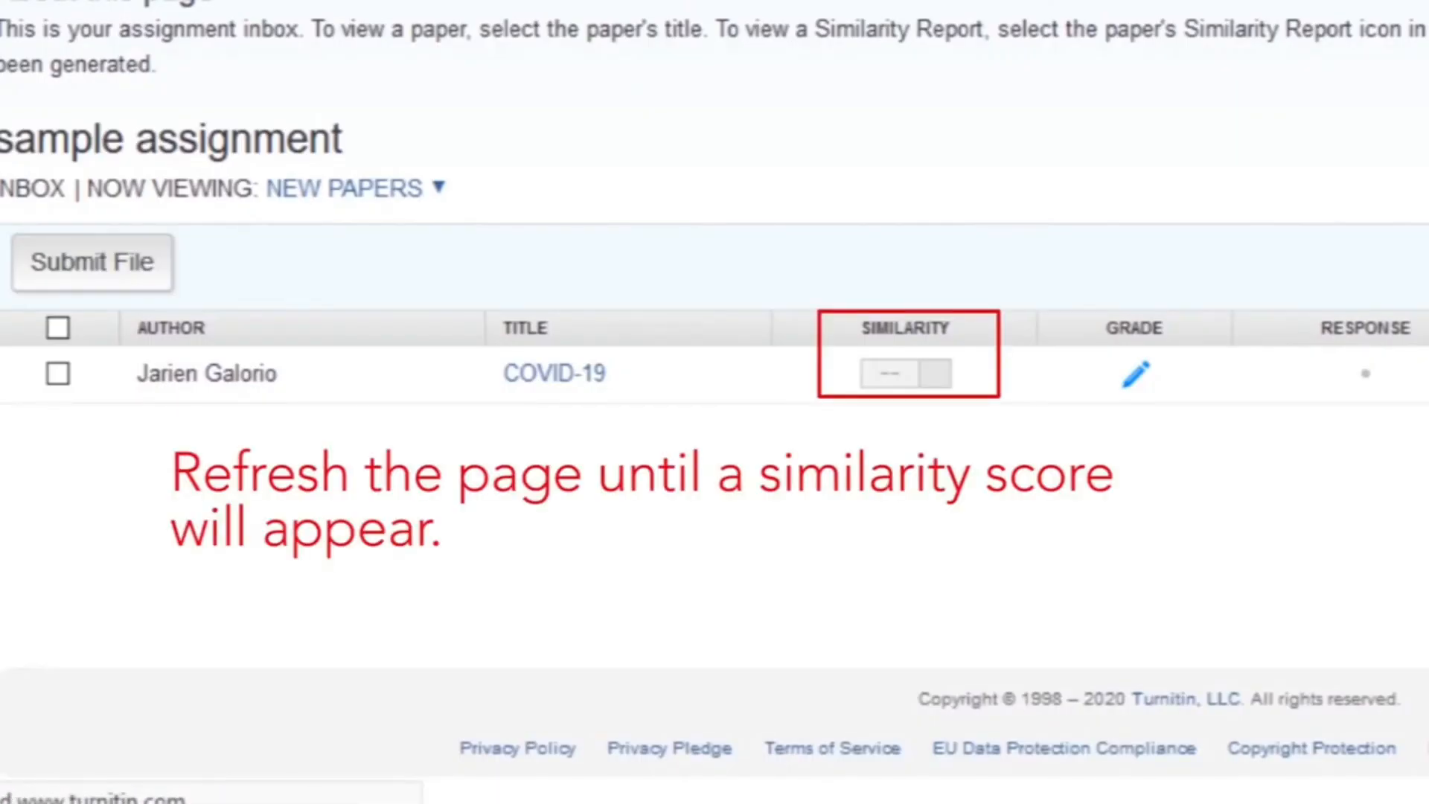